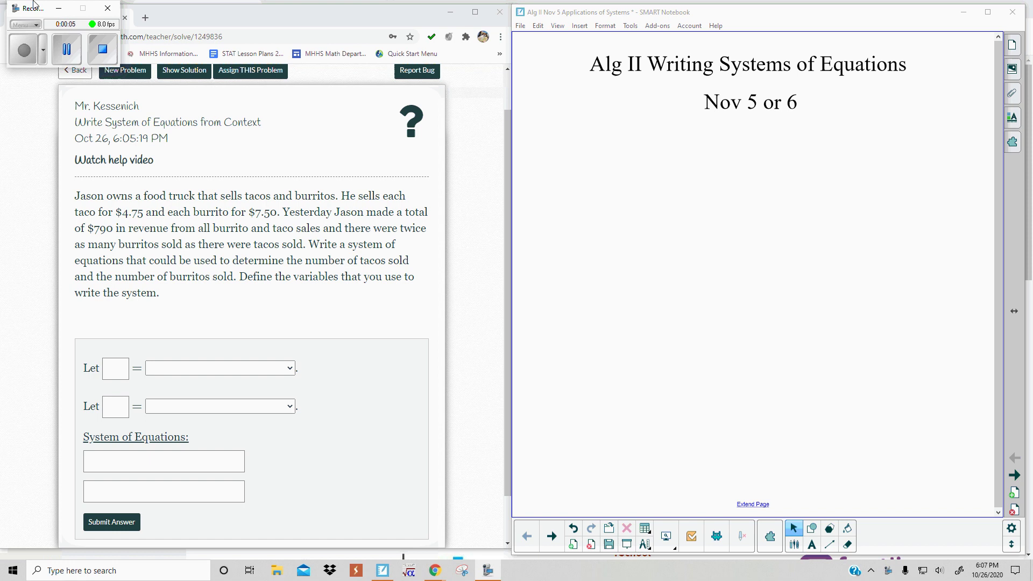
With the blue pen, handwrite 'T = # of tacos sold' on the Notebook page.
click(58, 13)
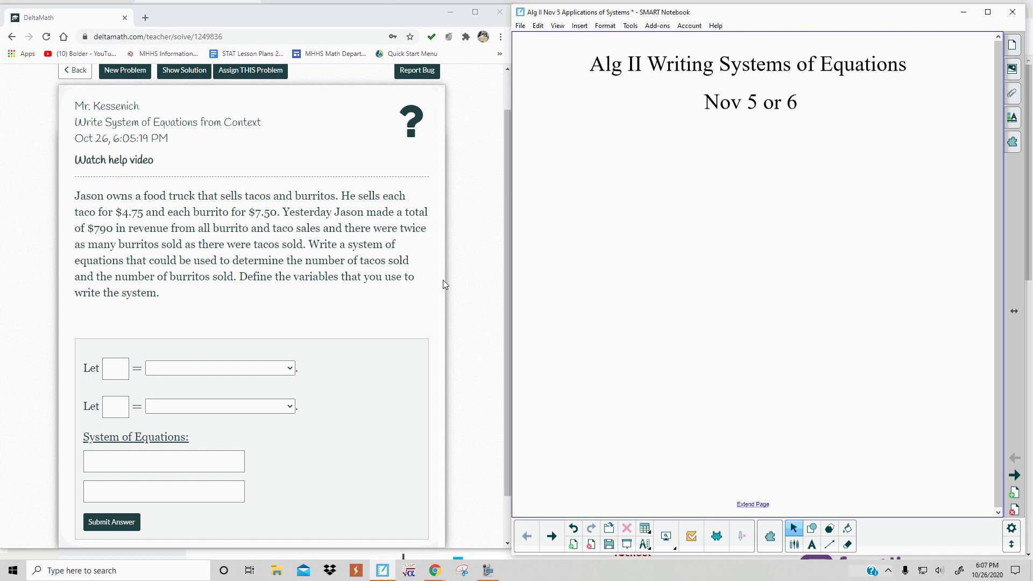
click(790, 540)
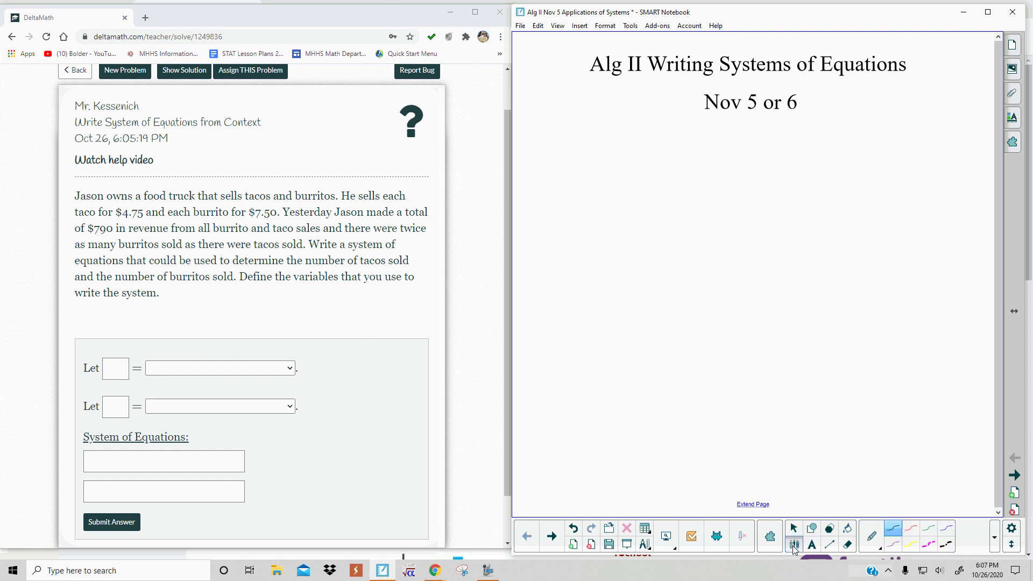
click(947, 531)
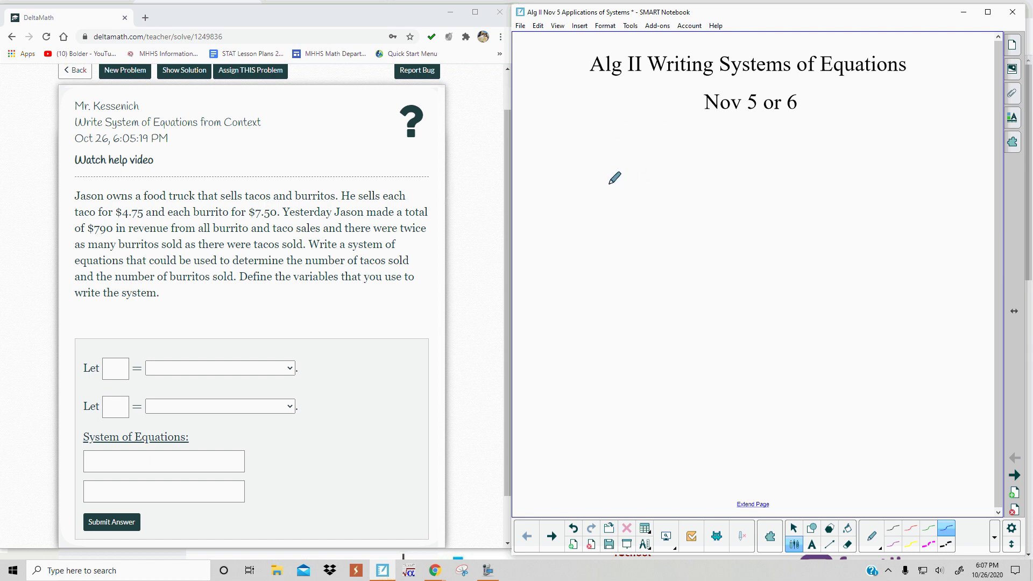
mouse_move(610, 183)
mouse_down()
mouse_move(606, 212)
mouse_move(620, 181)
mouse_move(631, 197)
mouse_up()
mouse_move(622, 206)
mouse_down()
mouse_move(665, 173)
mouse_move(665, 194)
mouse_move(674, 170)
mouse_move(670, 187)
mouse_move(699, 200)
mouse_up()
drag(691, 188, 709, 185)
mouse_move(689, 197)
mouse_down()
mouse_move(707, 192)
mouse_move(719, 208)
mouse_up()
mouse_move(752, 177)
mouse_down()
mouse_move(750, 197)
mouse_move(764, 170)
mouse_move(775, 189)
mouse_move(816, 175)
mouse_up()
mouse_move(762, 219)
mouse_down()
mouse_move(753, 226)
mouse_move(801, 230)
mouse_up()
drag(802, 209, 787, 240)
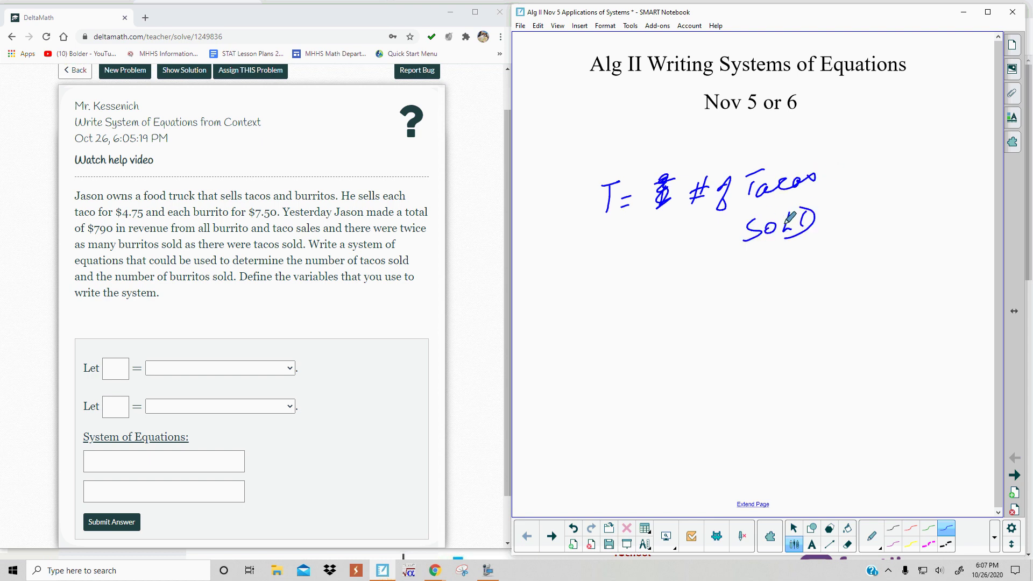
Handwrite 'B = # of B sold' below the T definition.
mouse_move(606, 262)
mouse_down()
mouse_move(607, 296)
mouse_move(668, 275)
mouse_move(669, 283)
mouse_up()
mouse_move(687, 273)
mouse_down()
mouse_move(683, 286)
mouse_move(697, 282)
mouse_up()
mouse_move(679, 277)
mouse_down()
mouse_move(703, 271)
mouse_move(700, 280)
mouse_move(748, 289)
mouse_move(764, 276)
mouse_up()
mouse_move(813, 253)
mouse_down()
mouse_move(803, 272)
mouse_move(853, 263)
mouse_up()
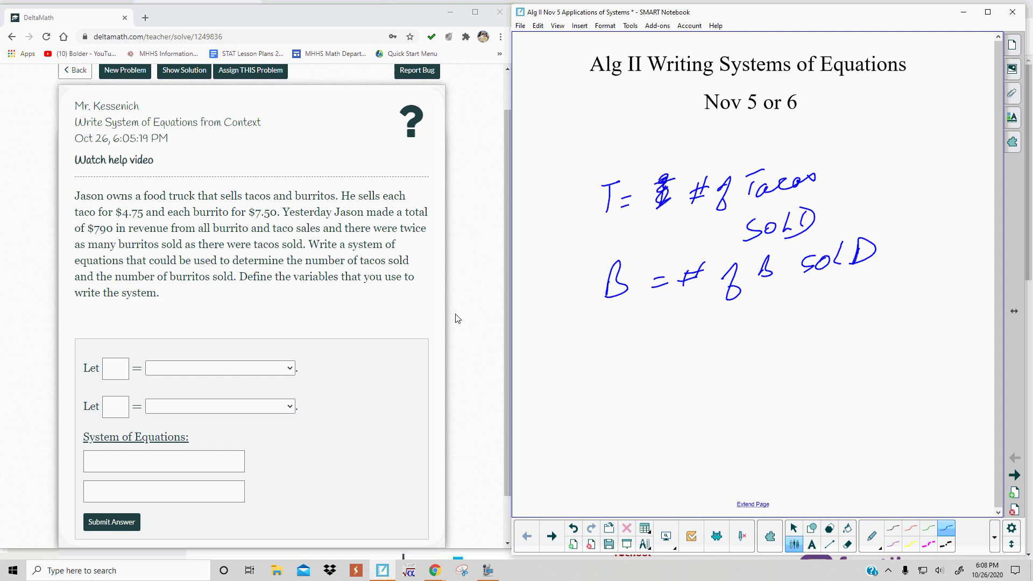
Define T as 'the number of tacos sold' in the first Let box.
click(115, 369)
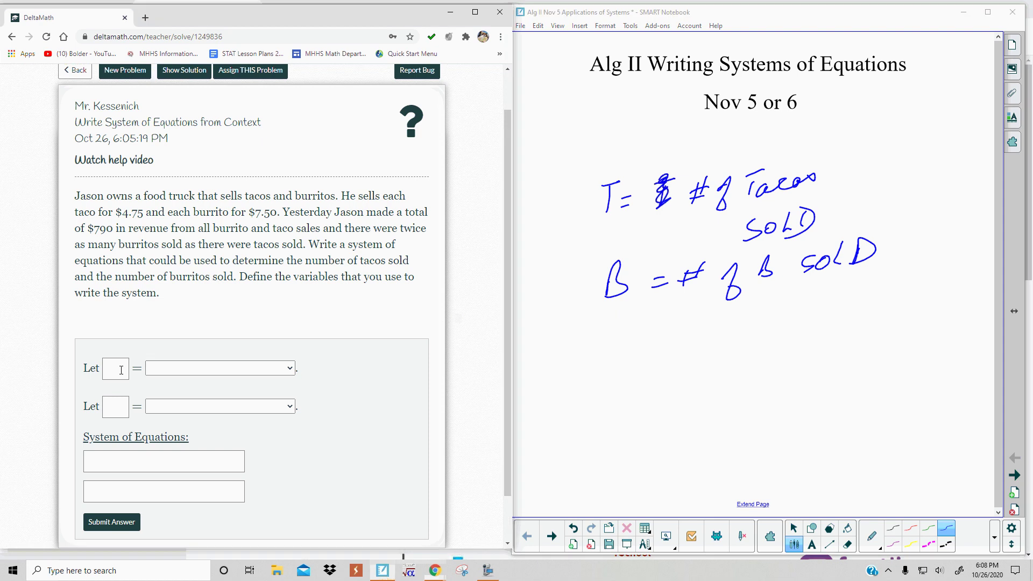
click(183, 369)
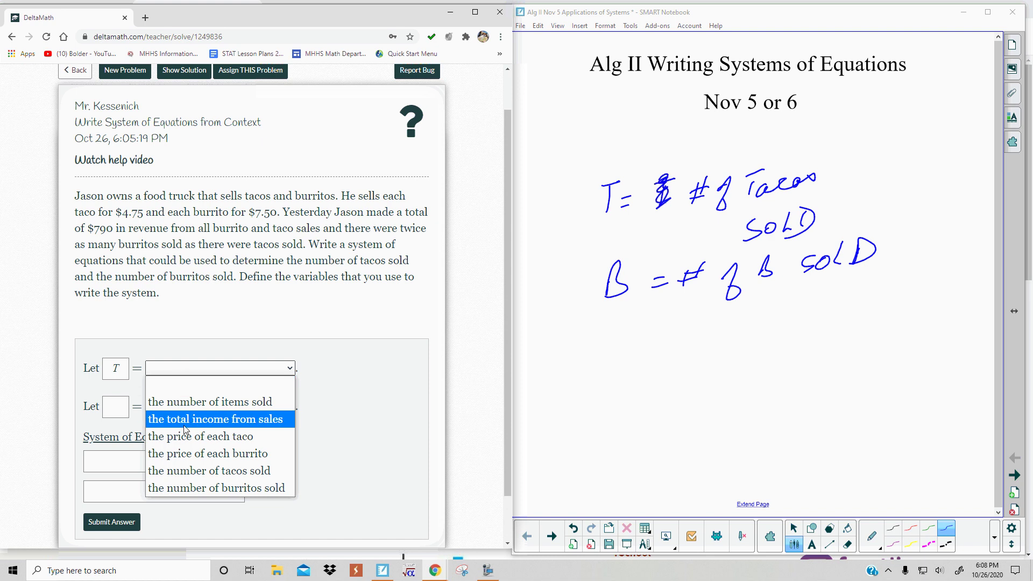
click(193, 472)
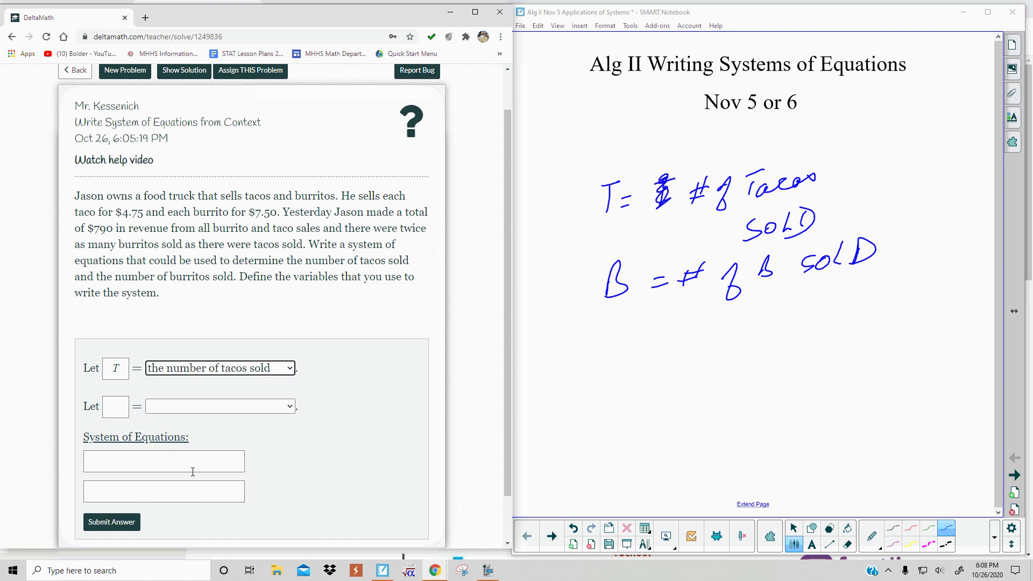
click(280, 369)
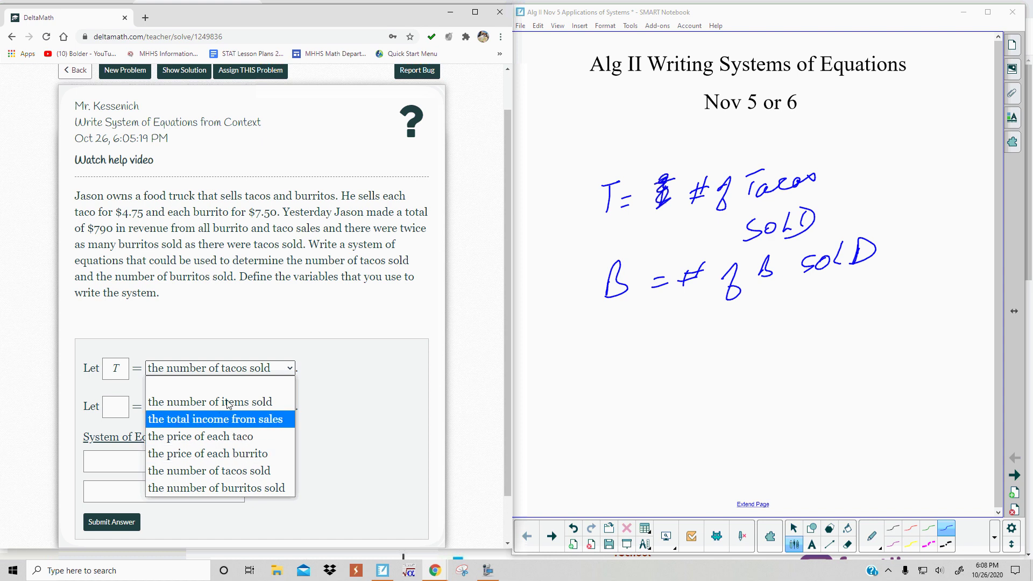
click(325, 385)
Define B as 'the number of burritos sold' in the second Let box.
click(115, 408)
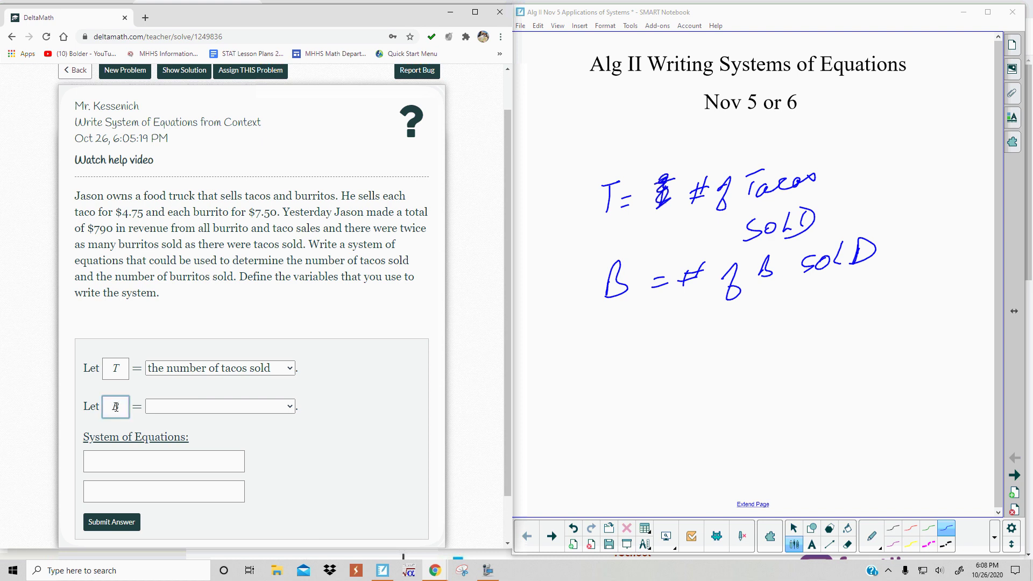
click(174, 408)
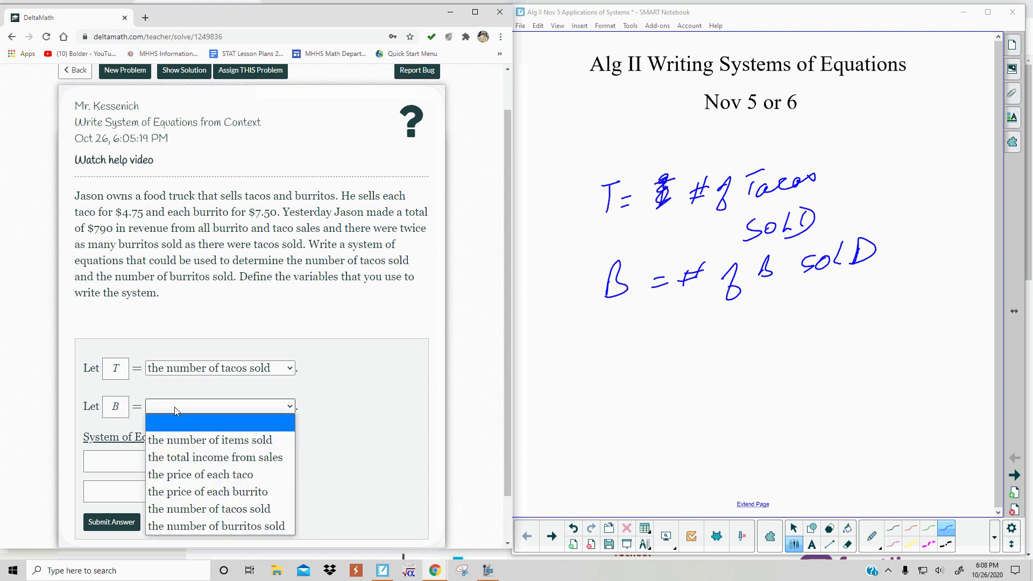
click(176, 525)
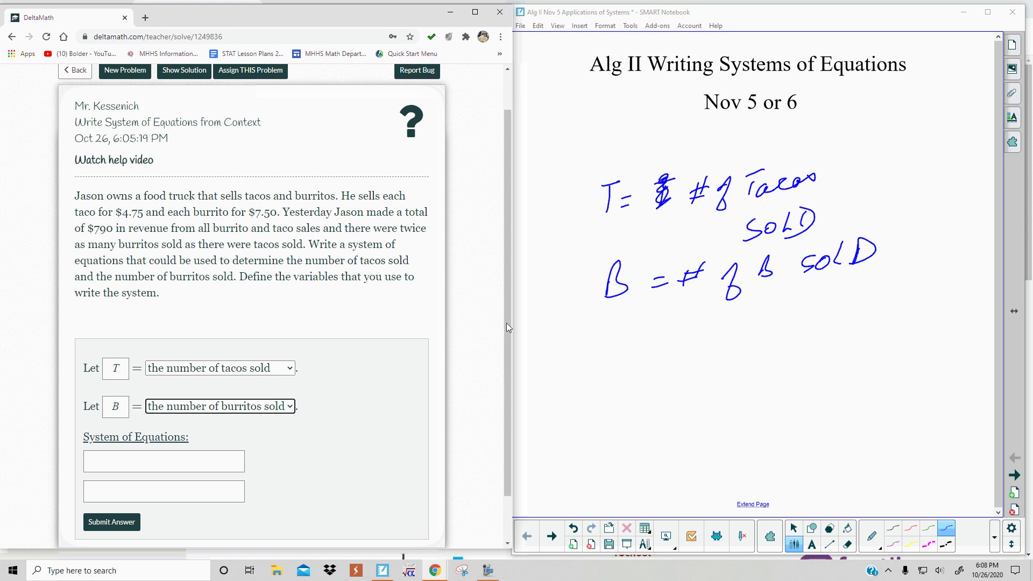
Handwrite '$790 Total Sales' below the variable definitions.
drag(579, 335, 585, 376)
drag(617, 334, 609, 377)
drag(629, 344, 628, 347)
drag(564, 309, 557, 336)
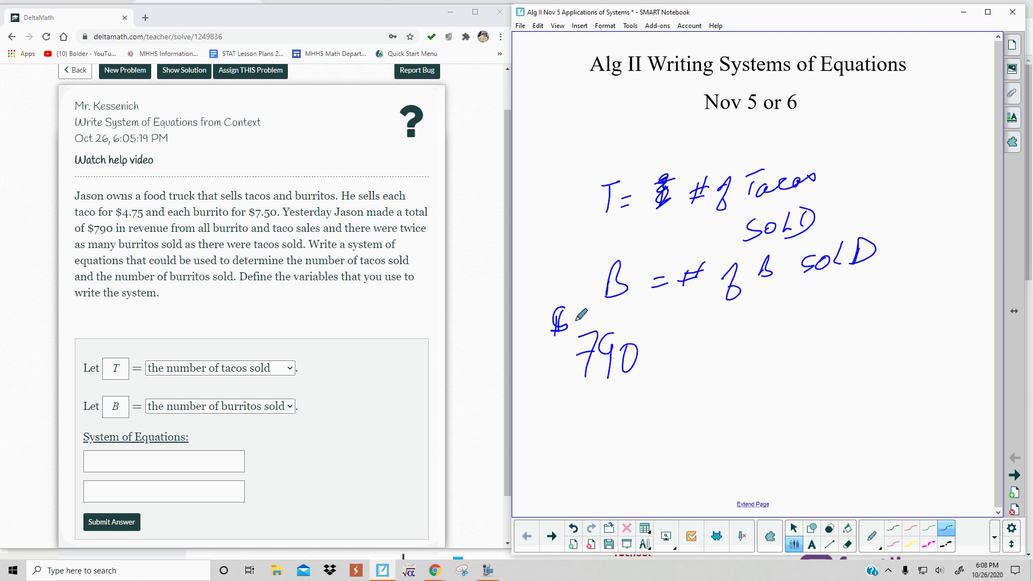
mouse_move(657, 337)
mouse_down()
mouse_move(653, 373)
mouse_move(675, 334)
mouse_up()
mouse_move(671, 348)
mouse_down()
mouse_move(694, 335)
mouse_move(705, 361)
mouse_up()
drag(717, 324, 711, 358)
mouse_move(748, 314)
mouse_down()
mouse_move(732, 343)
mouse_move(764, 338)
mouse_up()
drag(786, 302, 773, 335)
mouse_move(783, 323)
mouse_down()
mouse_move(798, 311)
mouse_move(798, 327)
mouse_up()
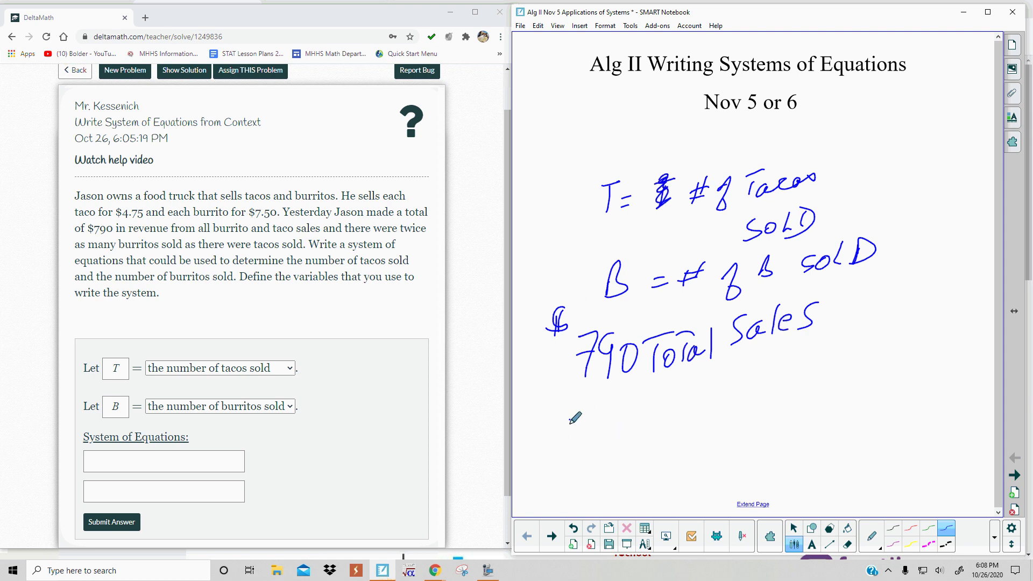
Note the prices: T cost 4.75 and B cost 7.50.
drag(555, 425, 584, 415)
mouse_move(566, 416)
mouse_down()
mouse_move(567, 447)
mouse_move(592, 447)
mouse_up()
mouse_move(612, 430)
mouse_down()
mouse_move(601, 446)
mouse_move(619, 442)
mouse_up()
mouse_move(609, 417)
mouse_down()
mouse_move(634, 412)
mouse_move(678, 425)
mouse_move(667, 446)
mouse_move(691, 444)
mouse_up()
click(675, 442)
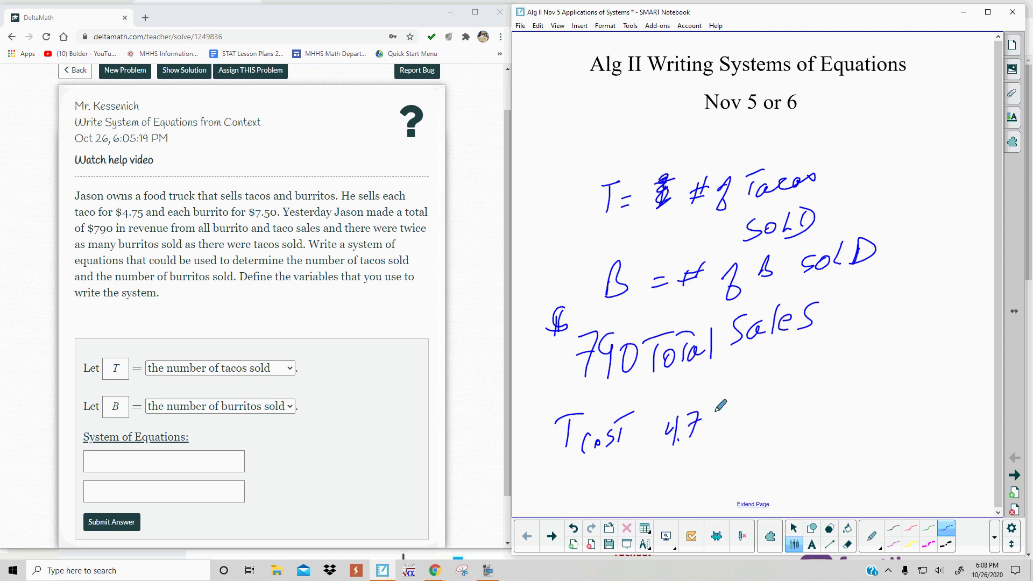
drag(720, 410, 706, 431)
drag(807, 400, 806, 417)
mouse_move(833, 403)
mouse_down()
mouse_move(829, 411)
mouse_move(860, 403)
mouse_move(903, 371)
mouse_up()
mouse_move(881, 386)
mouse_down()
mouse_move(877, 399)
mouse_move(929, 372)
mouse_move(916, 398)
mouse_move(945, 392)
mouse_up()
click(931, 394)
drag(948, 377, 966, 376)
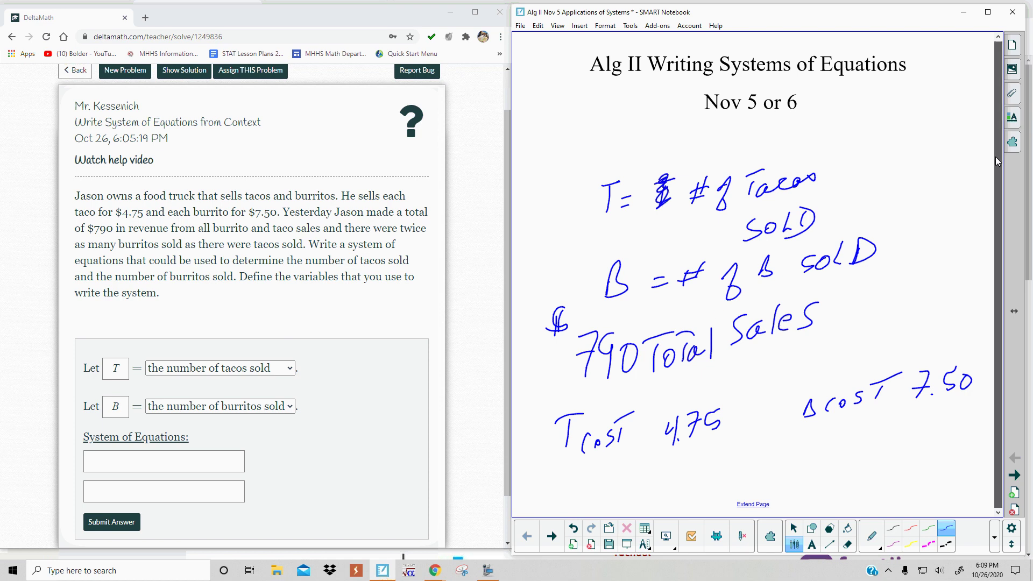
Extend the page and draw arrows beside the T and B definitions.
click(753, 504)
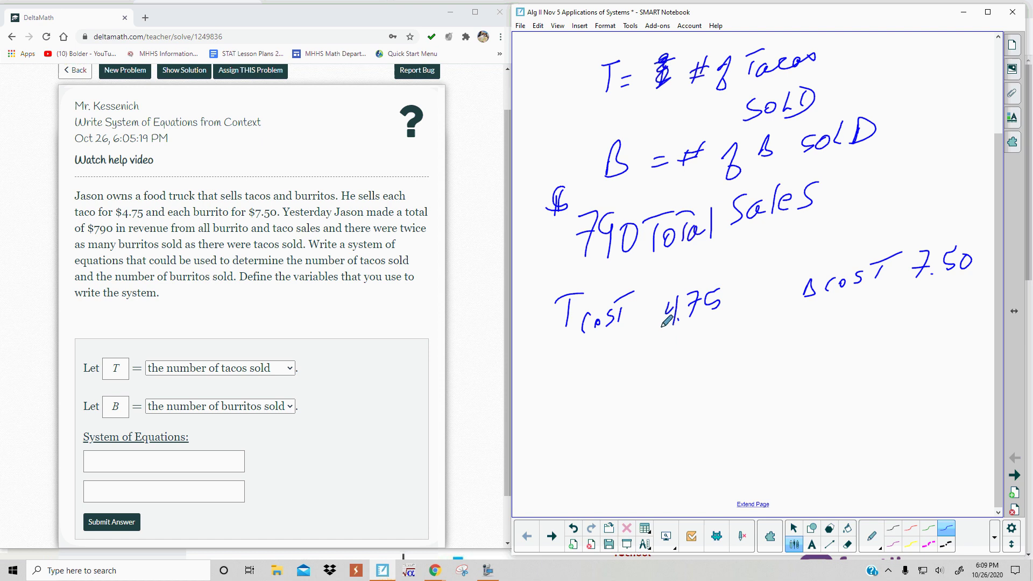
mouse_move(566, 81)
mouse_down()
mouse_move(534, 86)
mouse_move(569, 71)
mouse_up()
drag(548, 163, 572, 154)
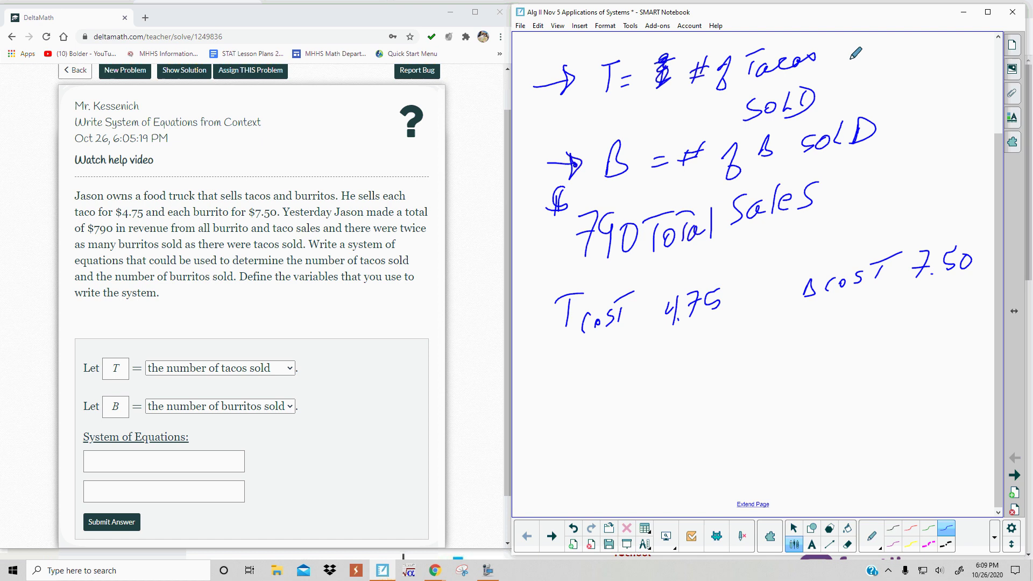
Draw lines off the T and B definitions and an equals sign below the taco cost.
mouse_move(843, 49)
mouse_down()
mouse_move(834, 60)
mouse_move(875, 54)
mouse_up()
mouse_move(907, 119)
mouse_down()
mouse_move(898, 132)
mouse_move(925, 129)
mouse_up()
drag(681, 381, 702, 388)
Write the example equations 3x+3y=8 and x−7y=12.
mouse_move(840, 336)
mouse_down()
mouse_move(841, 355)
mouse_move(911, 342)
mouse_up()
mouse_move(908, 335)
mouse_down()
mouse_move(904, 352)
mouse_move(919, 342)
mouse_move(933, 350)
mouse_up()
mouse_move(943, 334)
mouse_down()
mouse_move(917, 361)
mouse_move(951, 340)
mouse_up()
drag(944, 346, 967, 329)
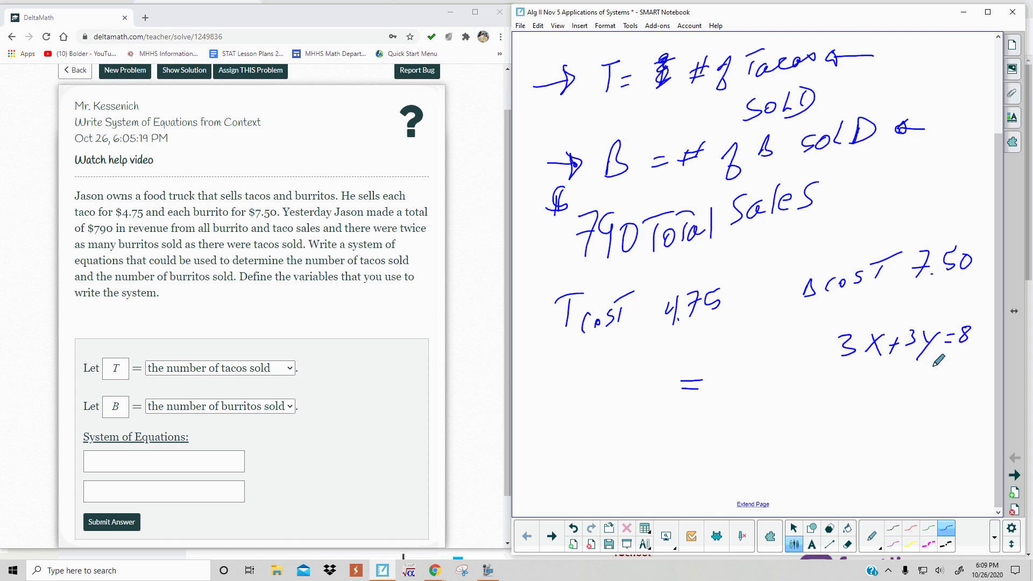
drag(861, 380, 873, 403)
mouse_move(874, 381)
mouse_down()
mouse_move(860, 403)
mouse_move(889, 392)
mouse_up()
drag(896, 383, 895, 402)
mouse_move(909, 381)
mouse_down()
mouse_move(906, 412)
mouse_move(939, 381)
mouse_up()
drag(932, 392, 952, 387)
drag(958, 376, 969, 387)
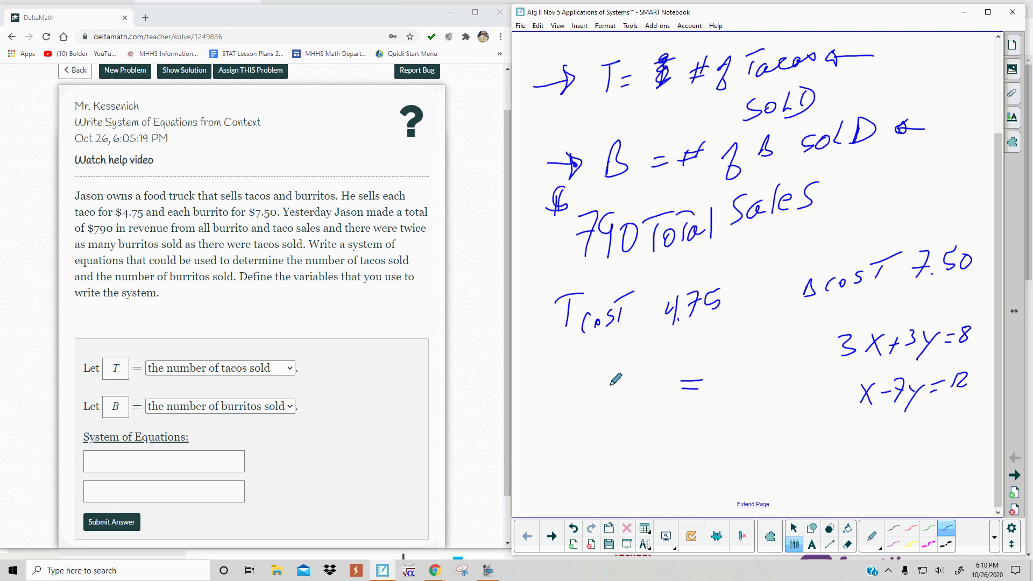
Write 2B = T, strike through its equals sign, and write the corrected B = 2T.
mouse_move(593, 382)
mouse_down()
mouse_move(608, 384)
mouse_move(611, 399)
mouse_up()
mouse_move(627, 366)
mouse_down()
mouse_move(629, 400)
mouse_move(640, 398)
mouse_up()
mouse_move(735, 375)
mouse_down()
mouse_move(727, 394)
mouse_move(756, 363)
mouse_up()
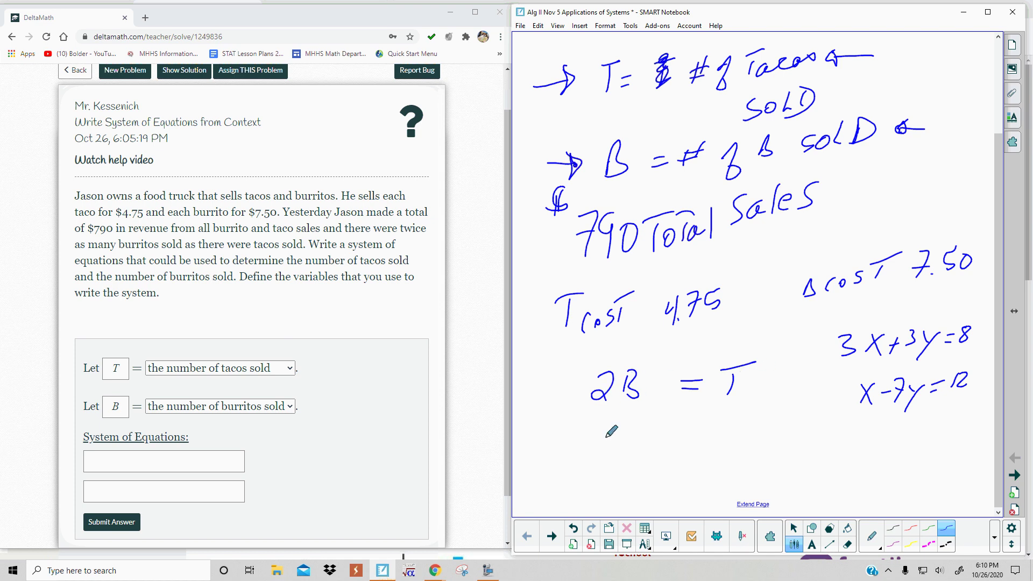
drag(701, 372, 684, 407)
drag(637, 457, 685, 444)
drag(676, 452, 726, 454)
drag(721, 434, 753, 424)
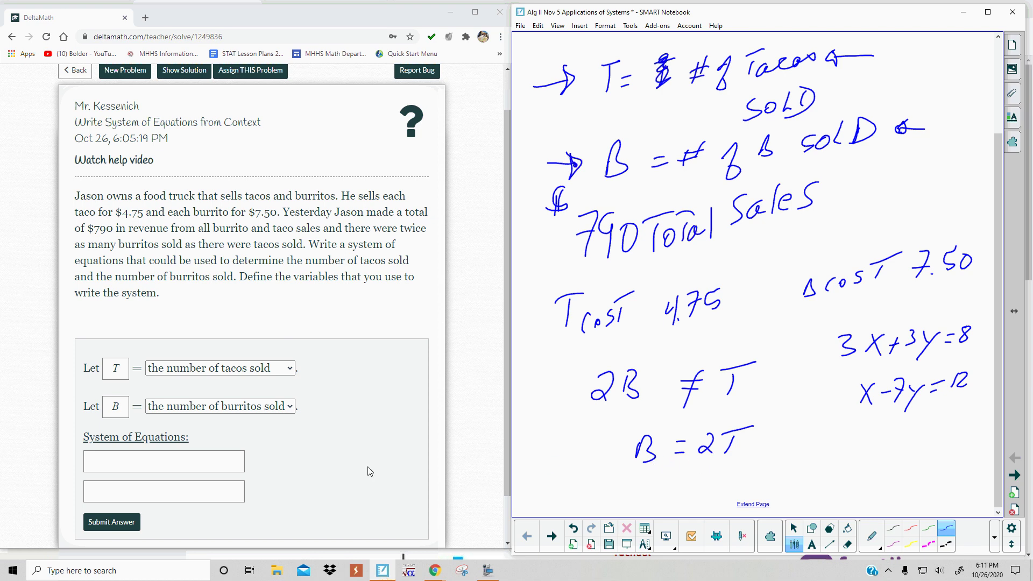
Enter B=2T as the first equation, then extend the Notebook page.
click(180, 461)
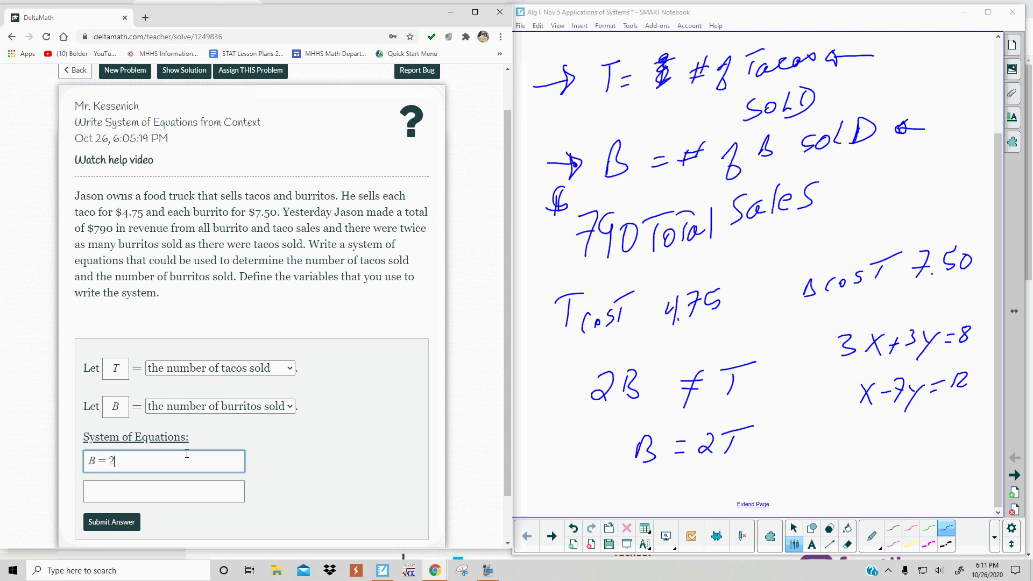
click(173, 490)
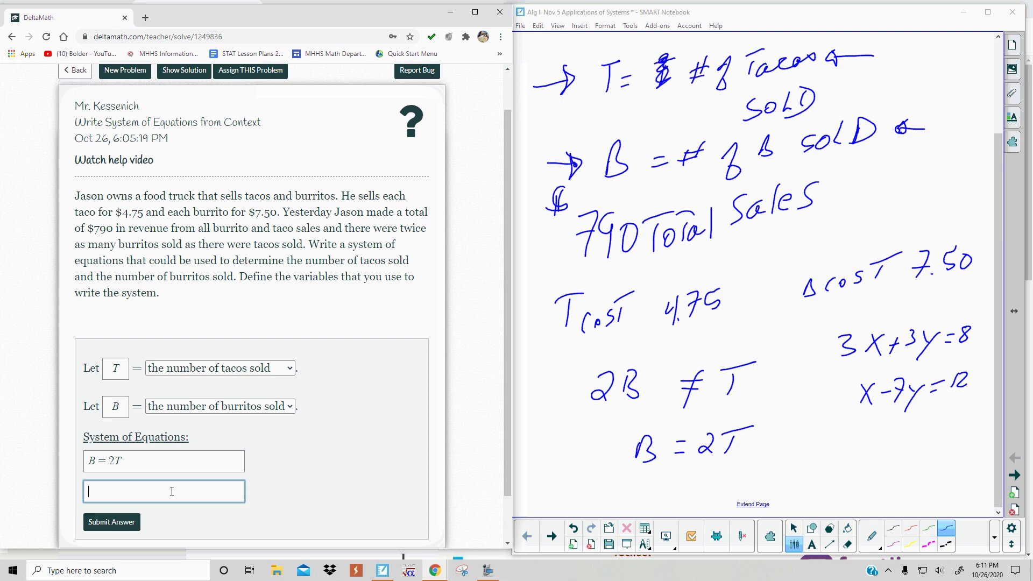
click(759, 504)
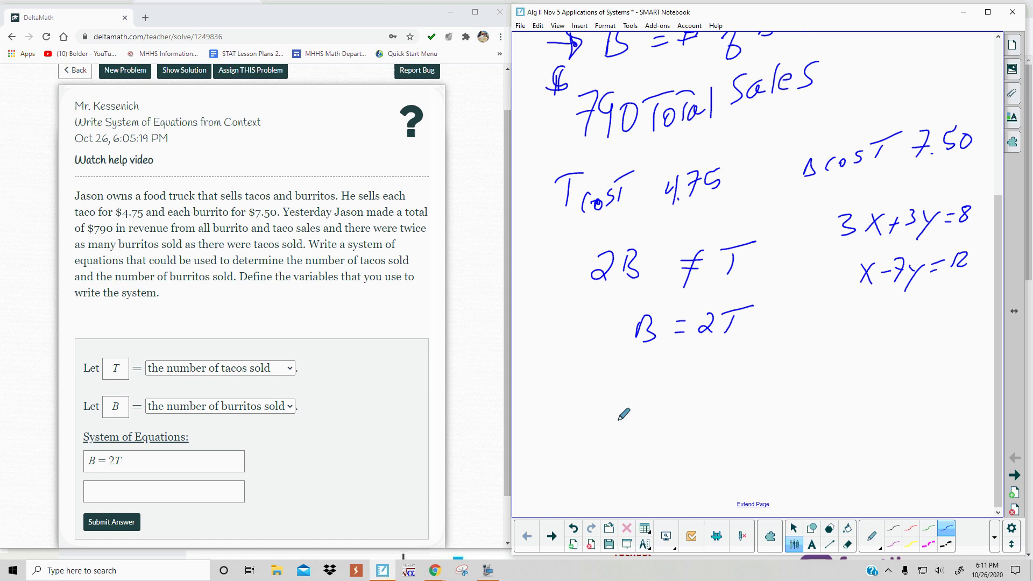
Handwrite the revenue equation 4.75·T + 7.50·B = 790 beneath B = 2T.
mouse_move(604, 424)
mouse_down()
mouse_move(610, 455)
mouse_move(659, 448)
mouse_up()
click(616, 449)
click(676, 435)
mouse_move(697, 419)
mouse_down()
mouse_move(690, 444)
mouse_move(718, 406)
mouse_move(744, 437)
mouse_up()
mouse_move(738, 426)
mouse_down()
mouse_move(792, 415)
mouse_move(787, 433)
mouse_move(811, 425)
mouse_up()
click(798, 426)
drag(809, 403, 878, 424)
click(857, 413)
mouse_move(878, 404)
mouse_down()
mouse_move(895, 413)
mouse_move(879, 426)
mouse_move(916, 407)
mouse_up()
mouse_move(907, 415)
mouse_down()
mouse_move(933, 417)
mouse_move(957, 399)
mouse_move(947, 416)
mouse_up()
drag(964, 398, 964, 399)
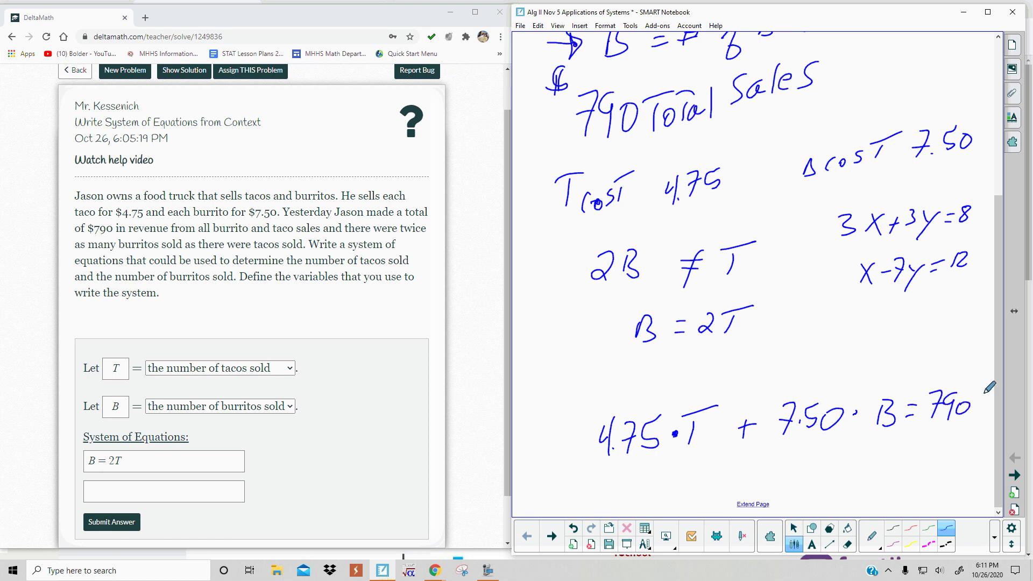
click(221, 488)
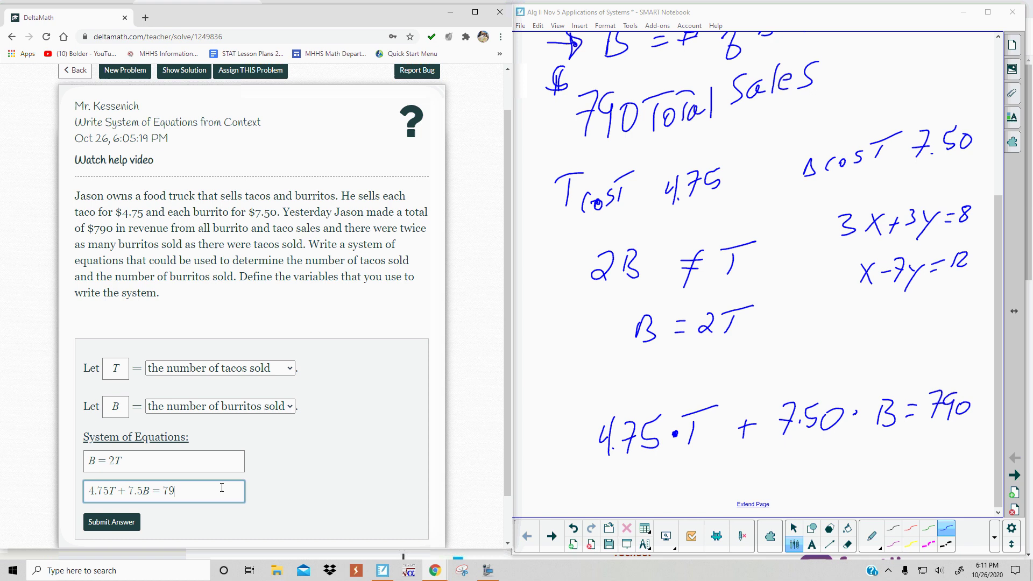
Submit and confirm the taco–burrito system, then load the basketball problem.
click(137, 523)
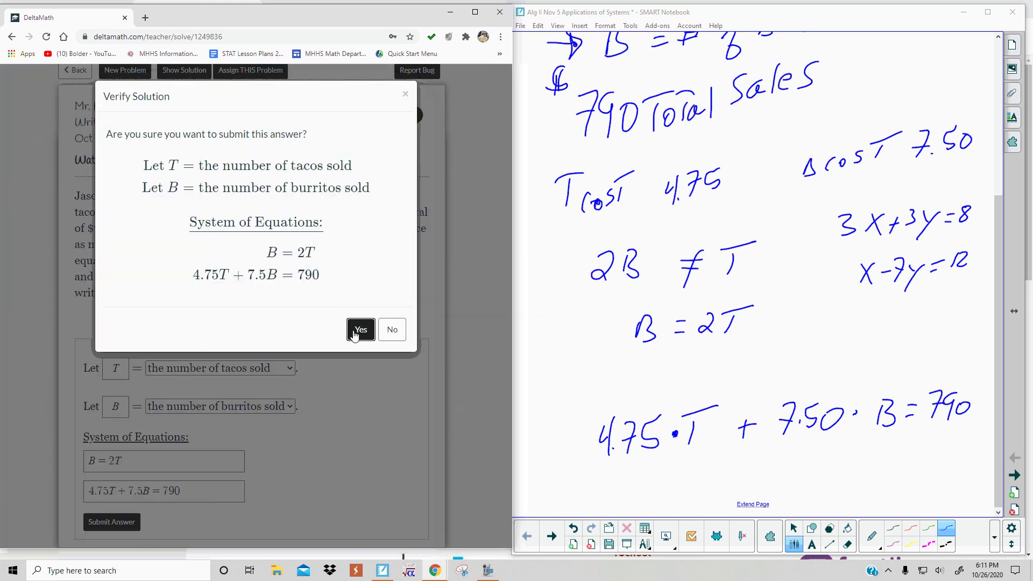
click(355, 336)
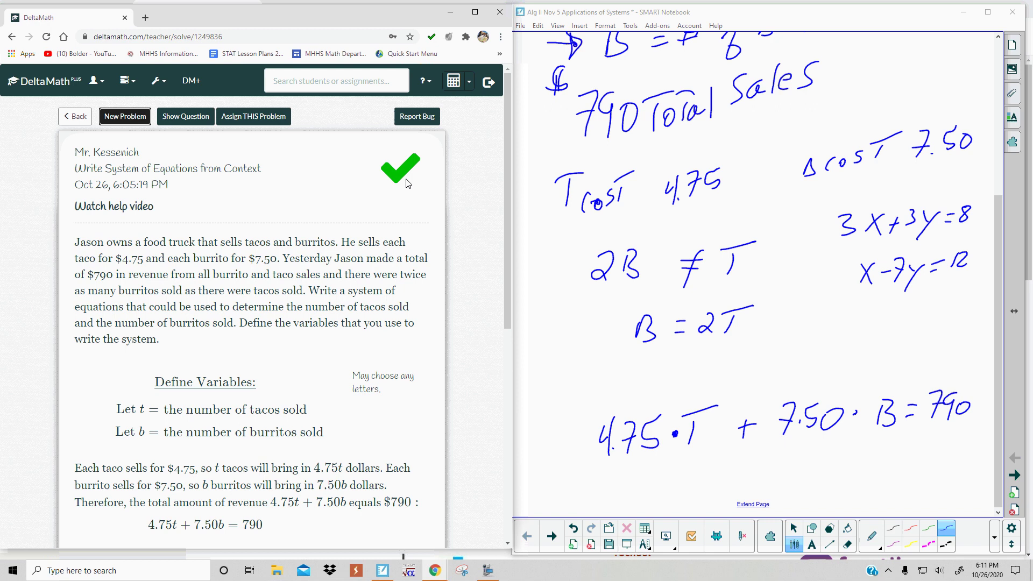
click(122, 118)
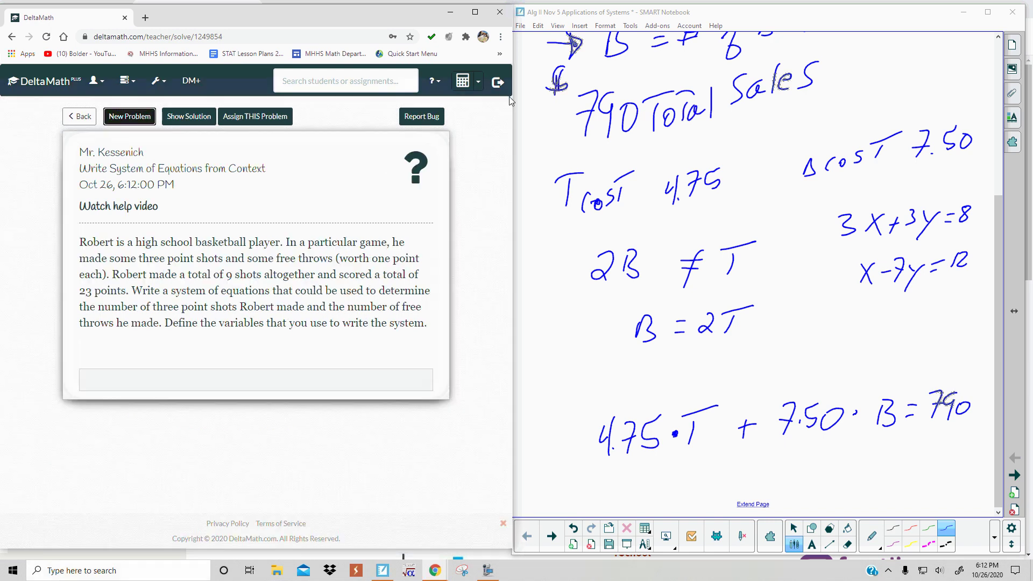
scroll(790, 301, up, 2)
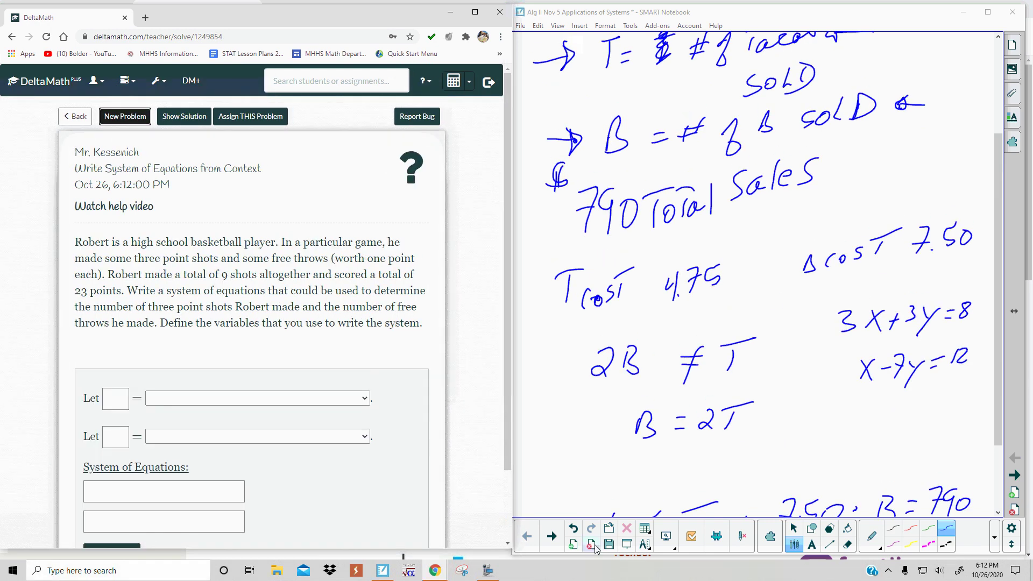
Clear the Notebook page and write 3P and 1P for the shot point values.
click(742, 537)
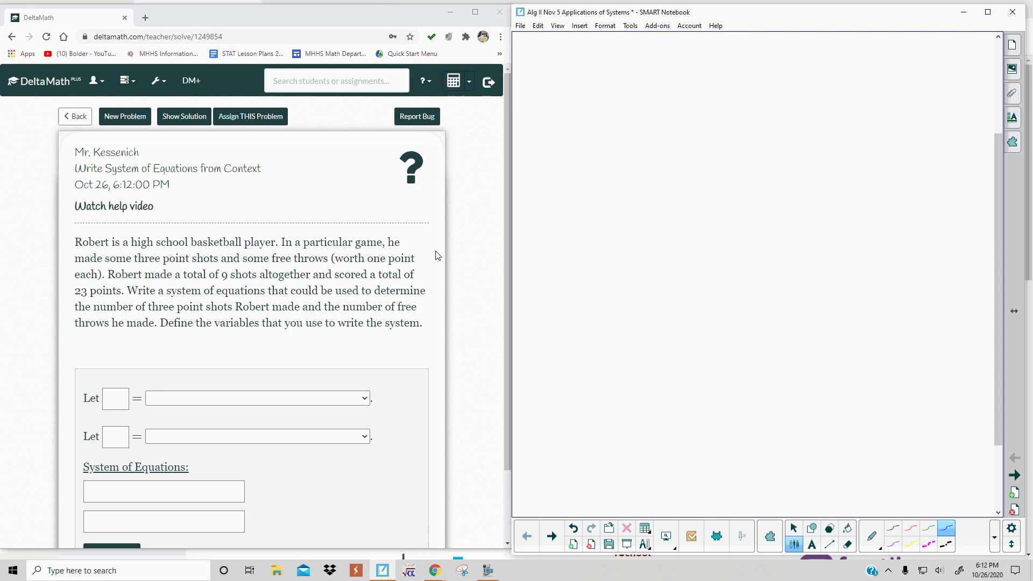
mouse_move(630, 95)
mouse_down()
mouse_move(645, 93)
mouse_move(634, 119)
mouse_move(663, 122)
mouse_up()
drag(666, 100, 668, 107)
drag(647, 164, 644, 188)
mouse_move(663, 156)
mouse_down()
mouse_move(660, 183)
mouse_move(663, 171)
mouse_up()
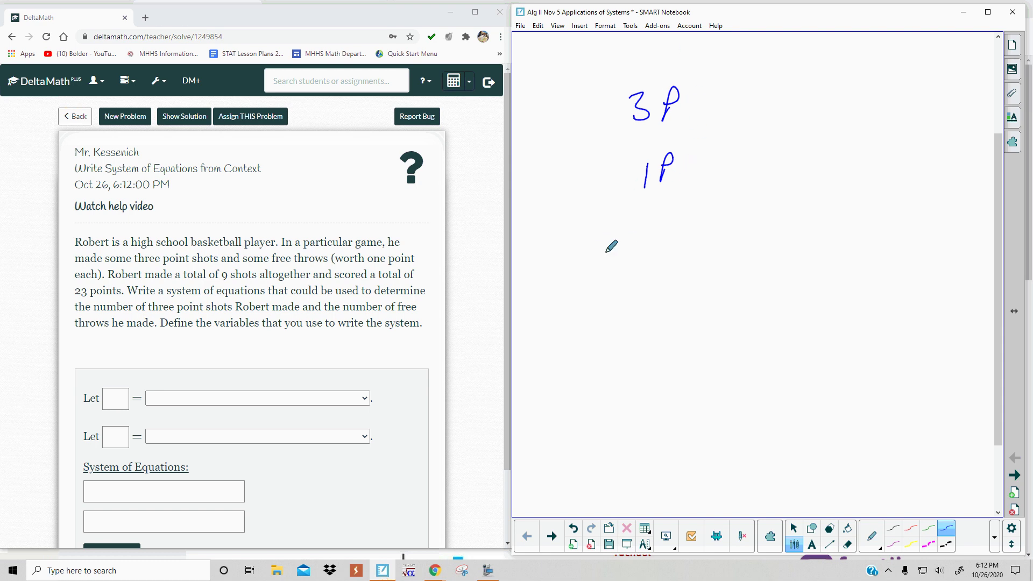
Handwrite 'F = # of 1PT' with a bullet beside it.
drag(595, 241, 598, 246)
mouse_move(686, 237)
mouse_down()
mouse_move(663, 281)
mouse_move(674, 262)
mouse_move(703, 250)
mouse_up()
drag(692, 266, 698, 262)
drag(754, 242, 747, 260)
drag(769, 236, 764, 246)
mouse_move(743, 260)
mouse_down()
mouse_move(761, 257)
mouse_move(772, 272)
mouse_up()
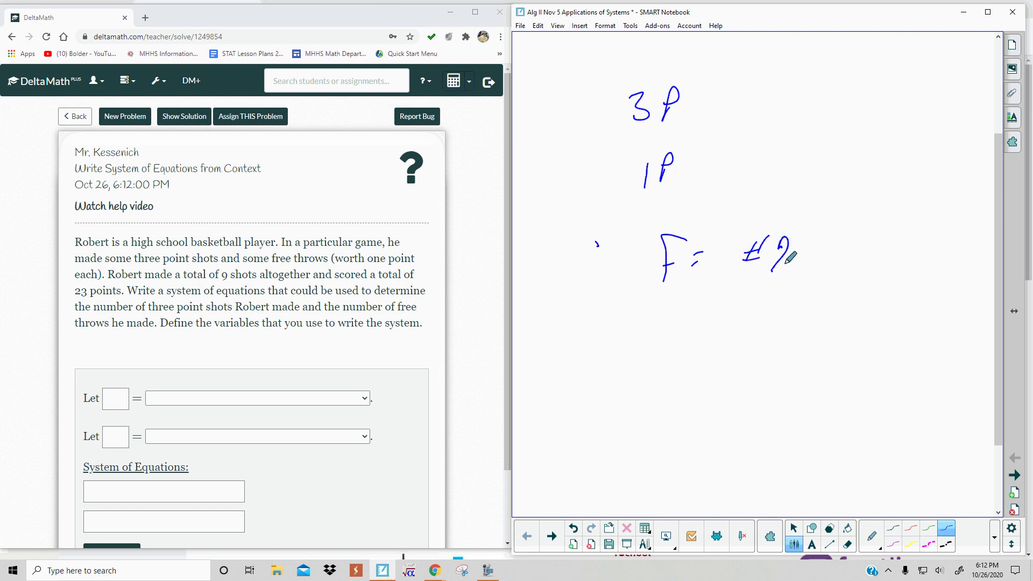
drag(815, 241, 872, 218)
drag(856, 224, 853, 243)
drag(594, 243, 601, 242)
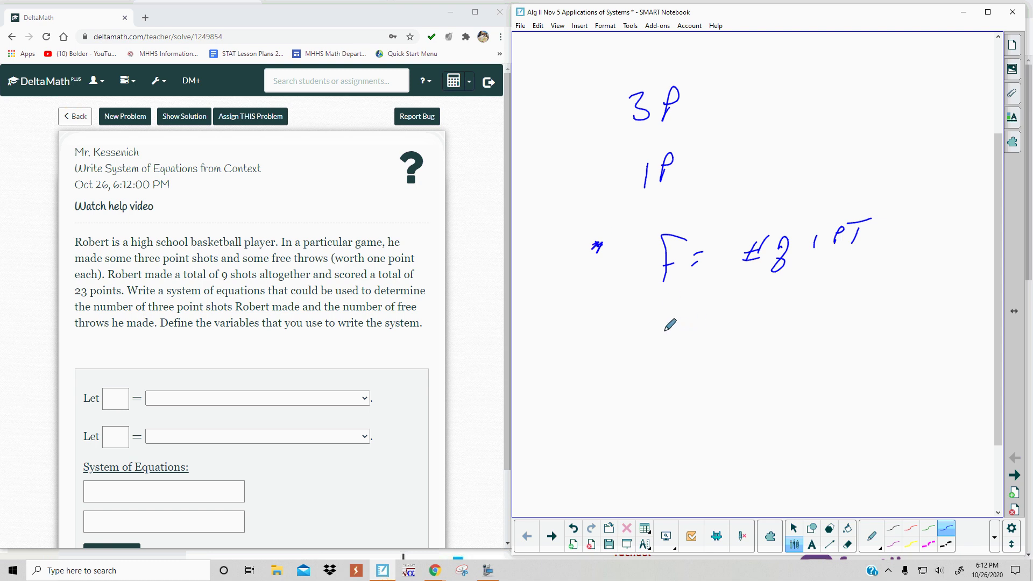
Handwrite 'T = # of 3PT' below and mark both definitions.
drag(671, 324, 664, 343)
mouse_move(653, 327)
mouse_down()
mouse_move(690, 315)
mouse_move(715, 326)
mouse_up()
drag(702, 335, 716, 332)
drag(766, 299, 760, 317)
drag(754, 311, 771, 305)
drag(797, 293, 787, 329)
mouse_move(823, 290)
mouse_down()
mouse_move(822, 304)
mouse_move(838, 302)
mouse_up()
drag(839, 283, 844, 287)
mouse_move(867, 290)
mouse_down()
mouse_move(861, 302)
mouse_move(886, 277)
mouse_up()
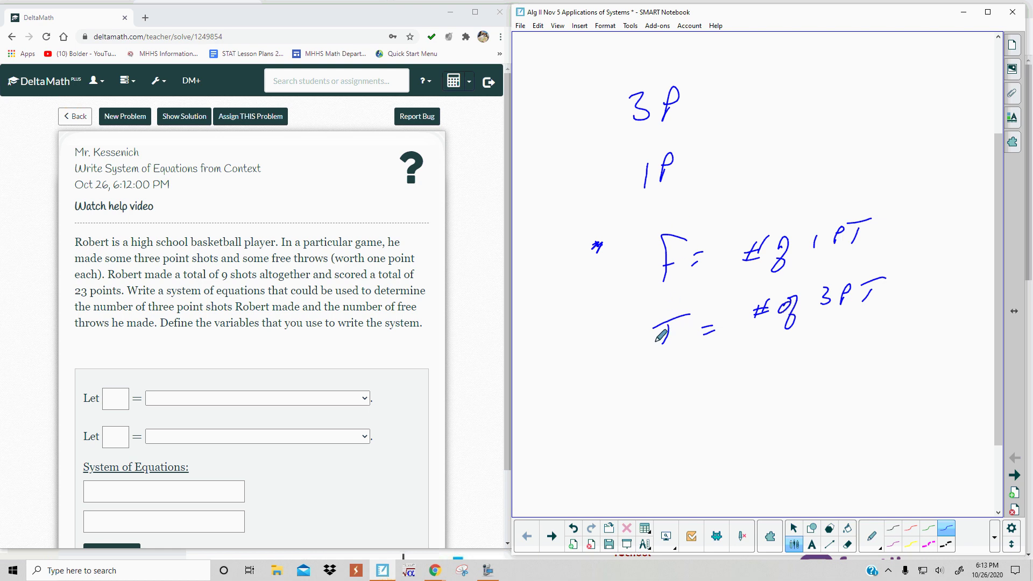
drag(748, 277, 761, 279)
drag(749, 334, 760, 337)
Write the total-shots equation F+T=9 underneath.
drag(617, 388, 606, 426)
drag(606, 410, 645, 404)
mouse_move(636, 398)
mouse_down()
mouse_move(635, 414)
mouse_move(654, 414)
mouse_move(676, 385)
mouse_move(687, 393)
mouse_up()
click(678, 394)
drag(671, 409, 703, 416)
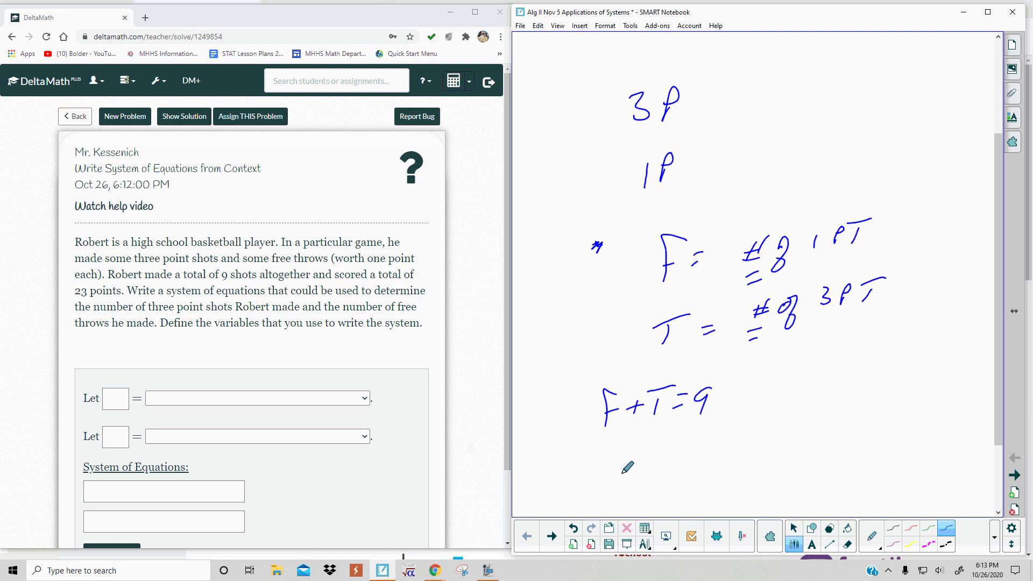
Write 1·f + 3·T = 23, then erase the 1· so it reads F + 3·T = 23.
mouse_move(648, 465)
mouse_down()
mouse_move(641, 483)
mouse_move(696, 478)
mouse_up()
click(656, 473)
mouse_move(691, 472)
mouse_down()
mouse_move(729, 455)
mouse_move(723, 472)
mouse_move(764, 449)
mouse_up()
click(737, 464)
mouse_move(752, 457)
mouse_down()
mouse_move(748, 470)
mouse_move(781, 455)
mouse_move(810, 464)
mouse_up()
click(814, 445)
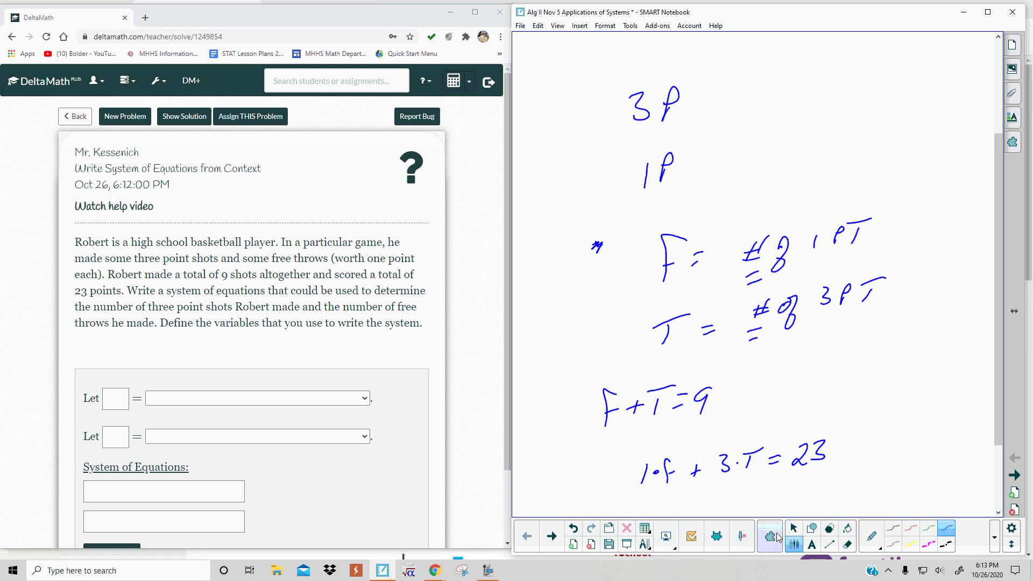
click(847, 545)
mouse_move(636, 473)
mouse_down()
mouse_move(632, 466)
mouse_move(647, 476)
mouse_up()
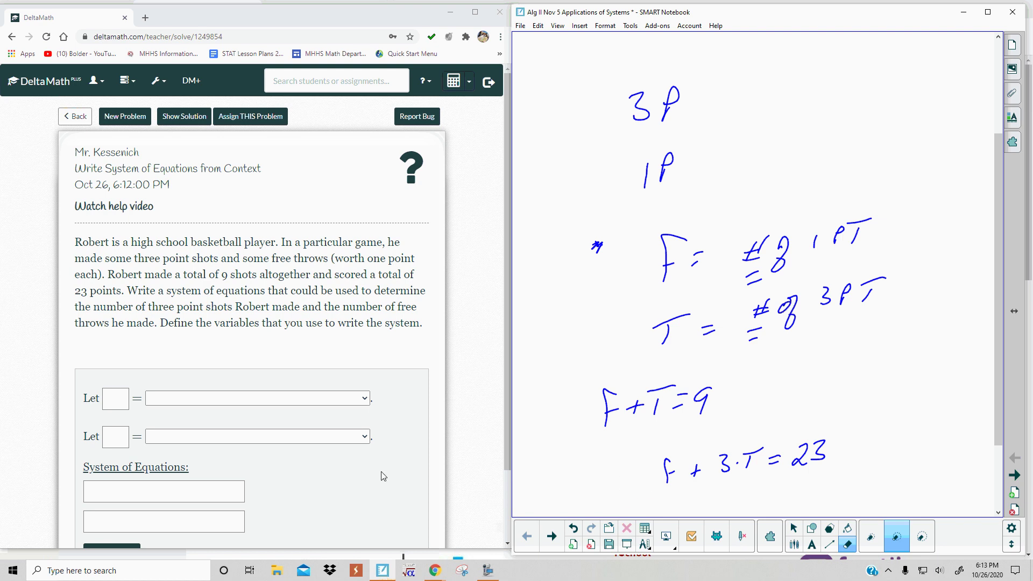
Define T as three-point shots made and F as free throws made.
click(115, 398)
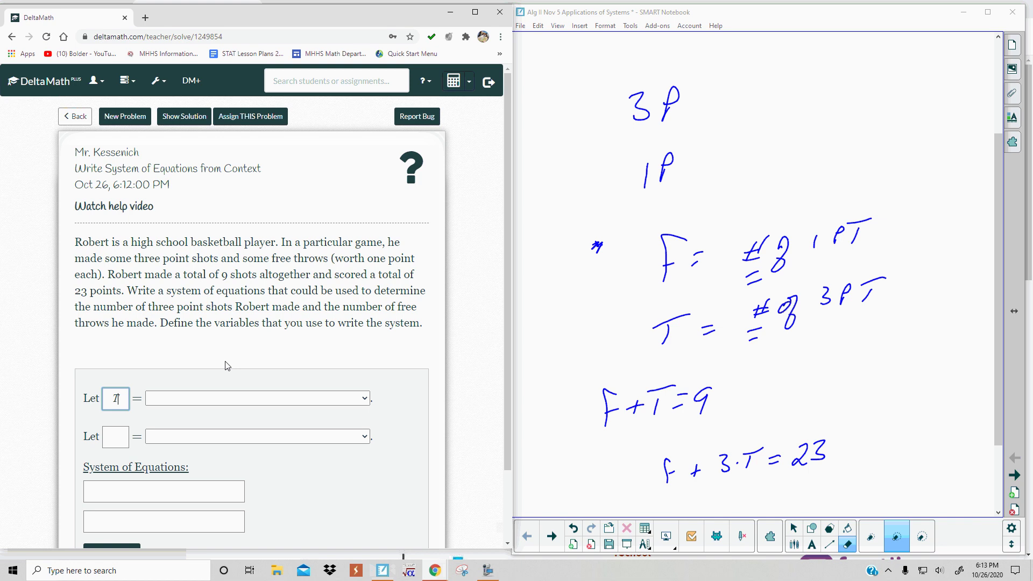
click(208, 398)
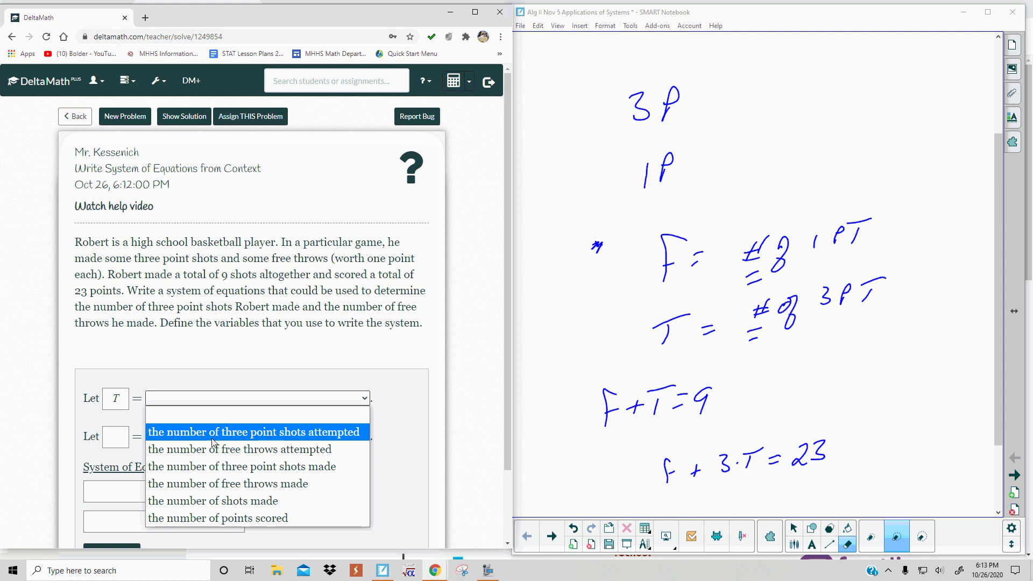
click(213, 472)
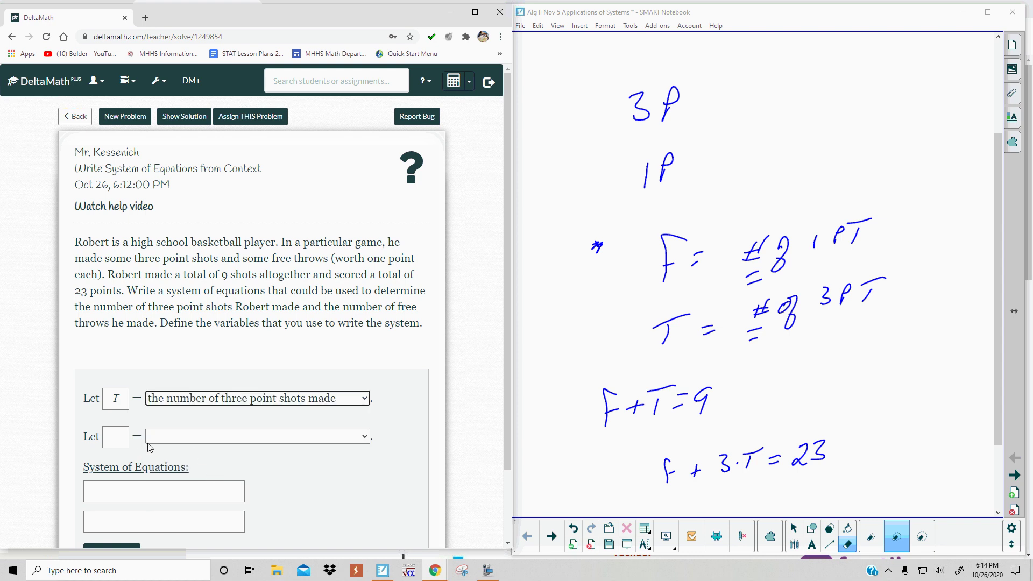
click(118, 437)
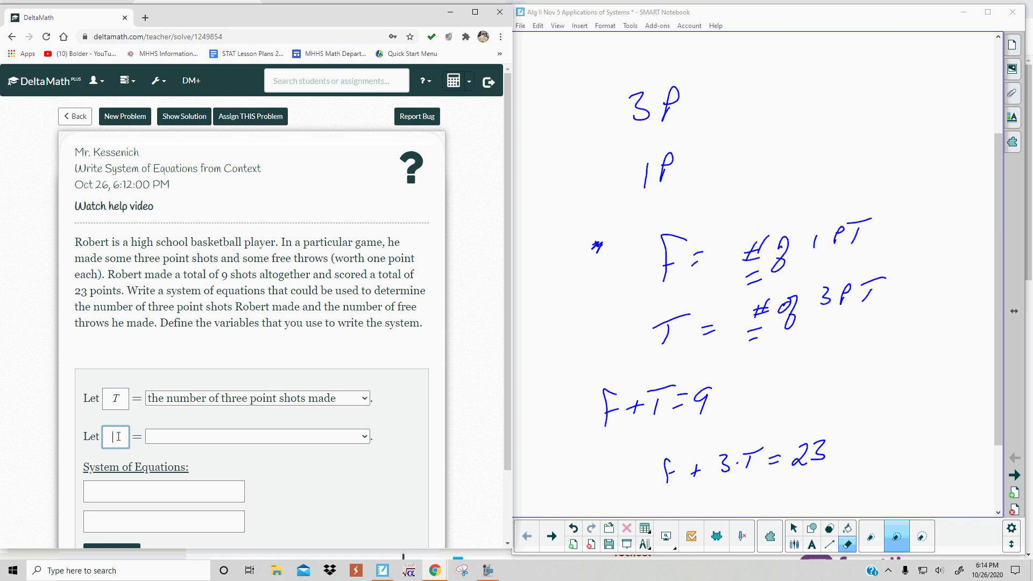
click(157, 437)
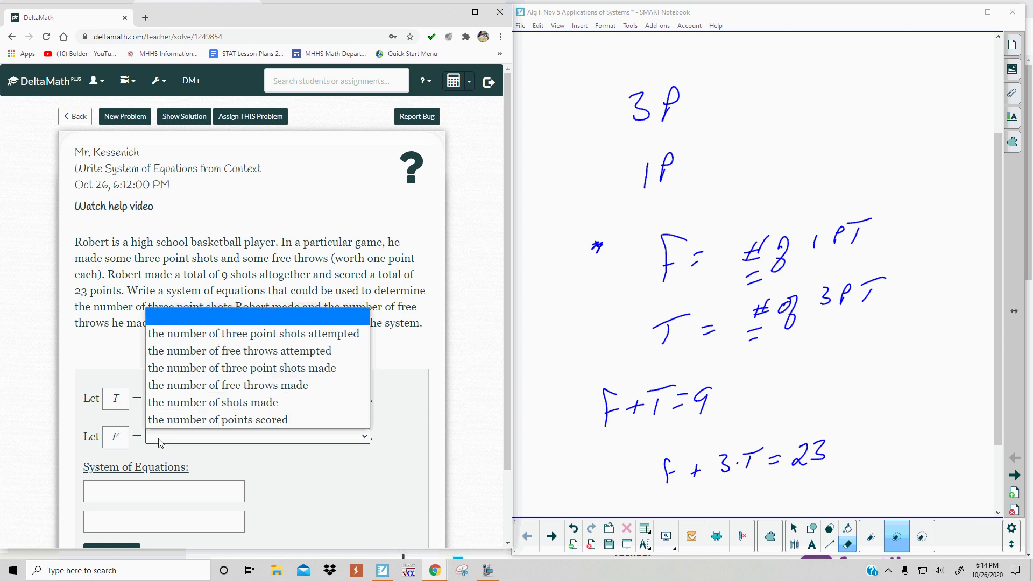
click(186, 387)
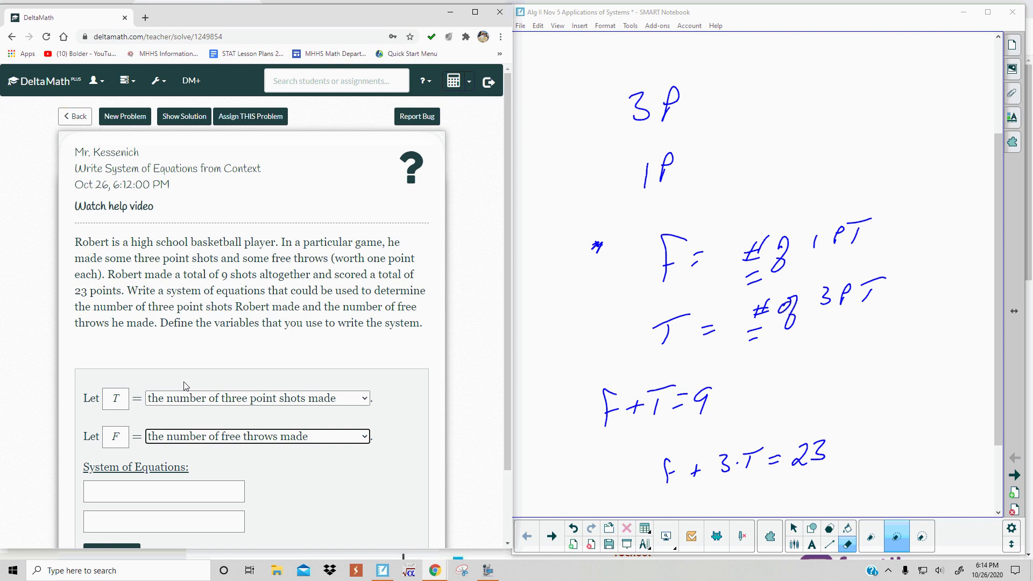
Enter the equations F + T = 9 and F + 3T = 23, then submit the answer.
click(130, 485)
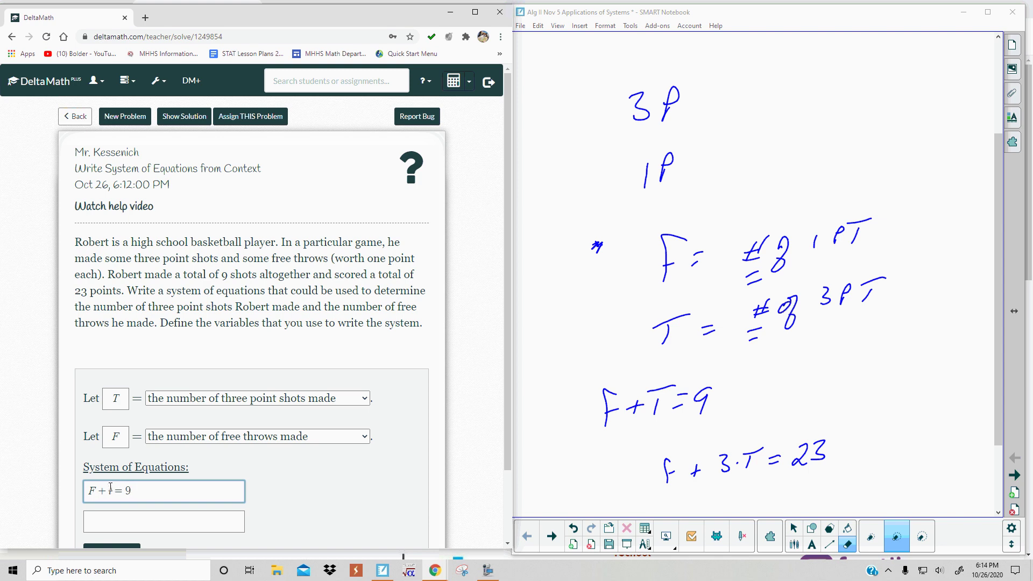
key(BackSpace)
text(T)
click(129, 523)
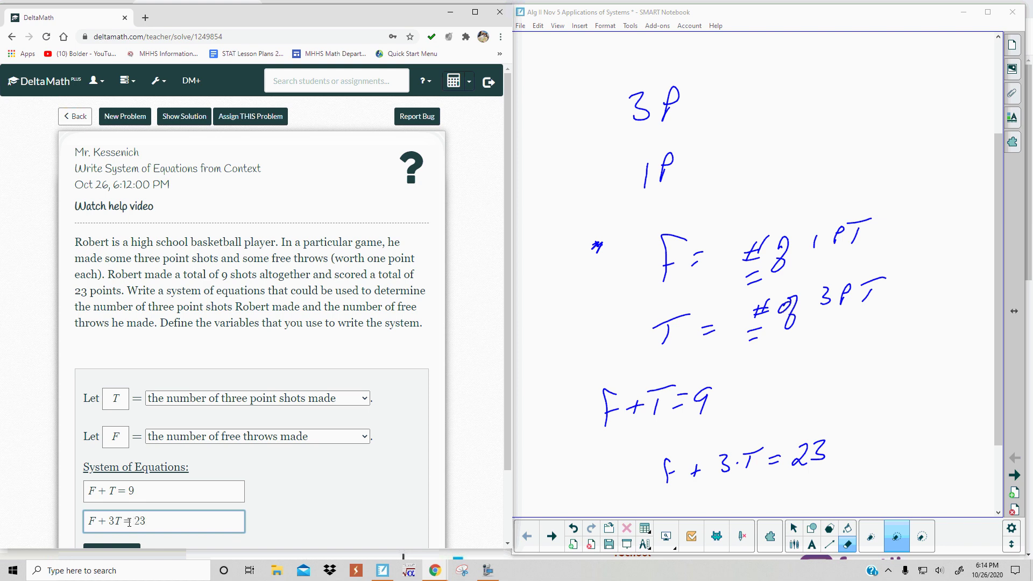
scroll(129, 522, down, 2)
click(121, 468)
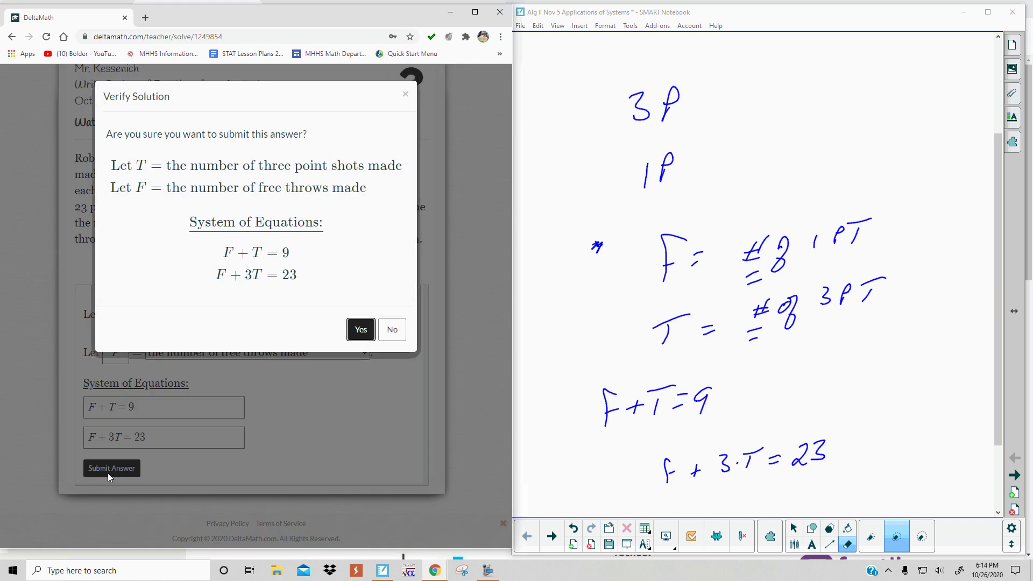
Confirm the basketball submission, load the law-firm problem, and clear the notebook page.
click(361, 329)
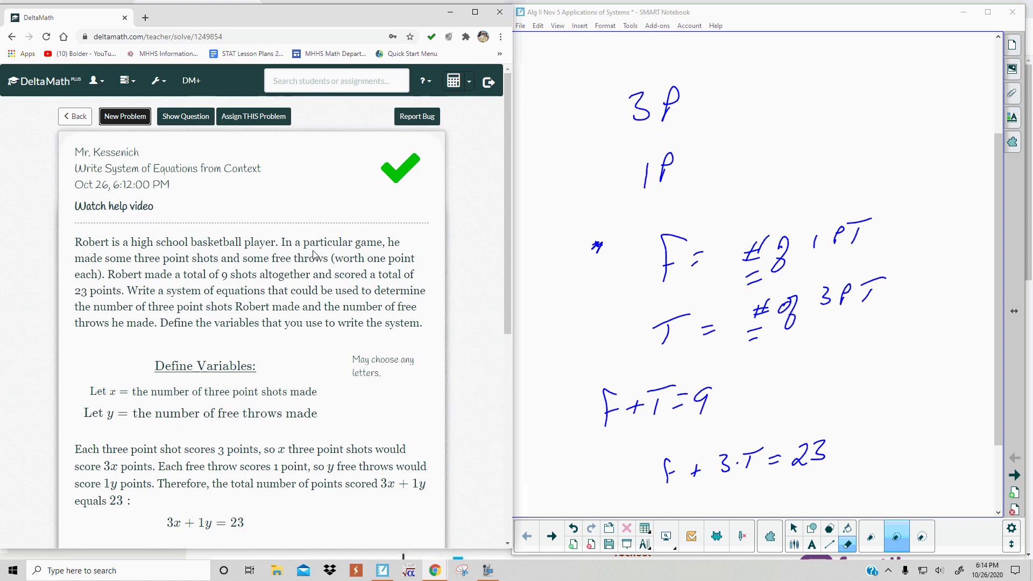
click(115, 117)
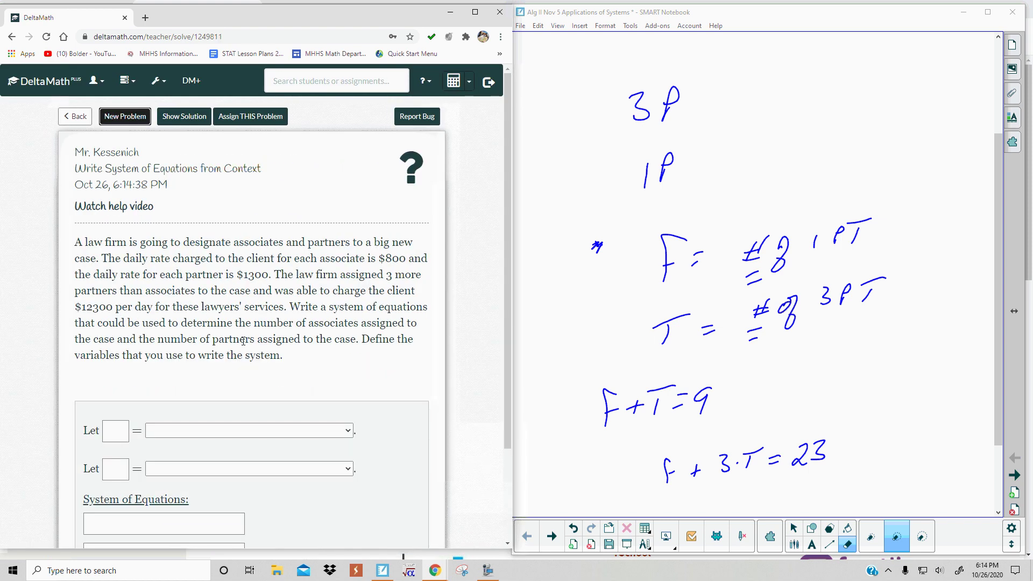
scroll(294, 342, down, 1)
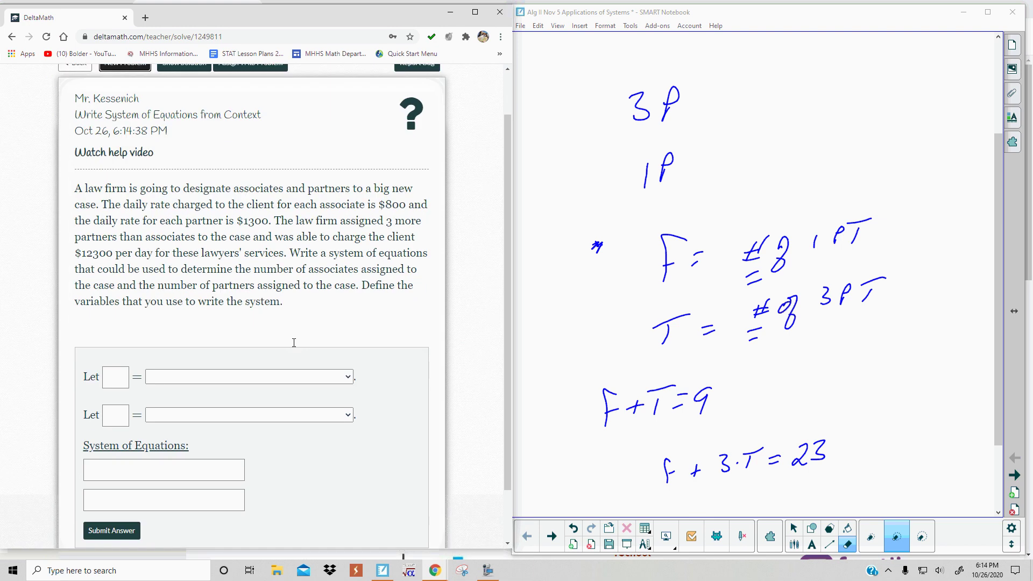
click(762, 448)
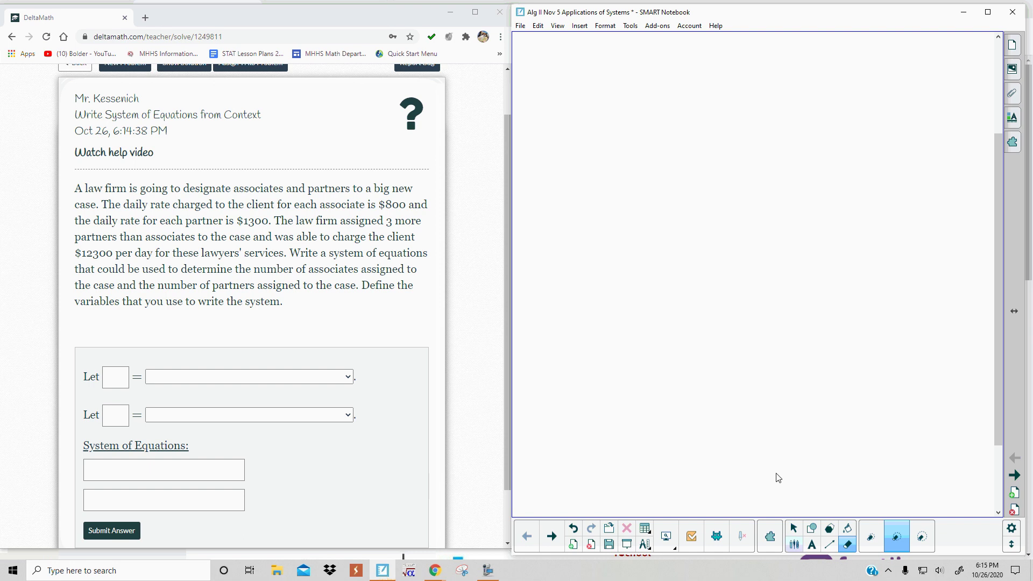
Handwrite P = # of partners and A = # of associates in blue ink.
click(794, 544)
mouse_move(611, 118)
mouse_down()
mouse_move(630, 79)
mouse_move(614, 96)
mouse_up()
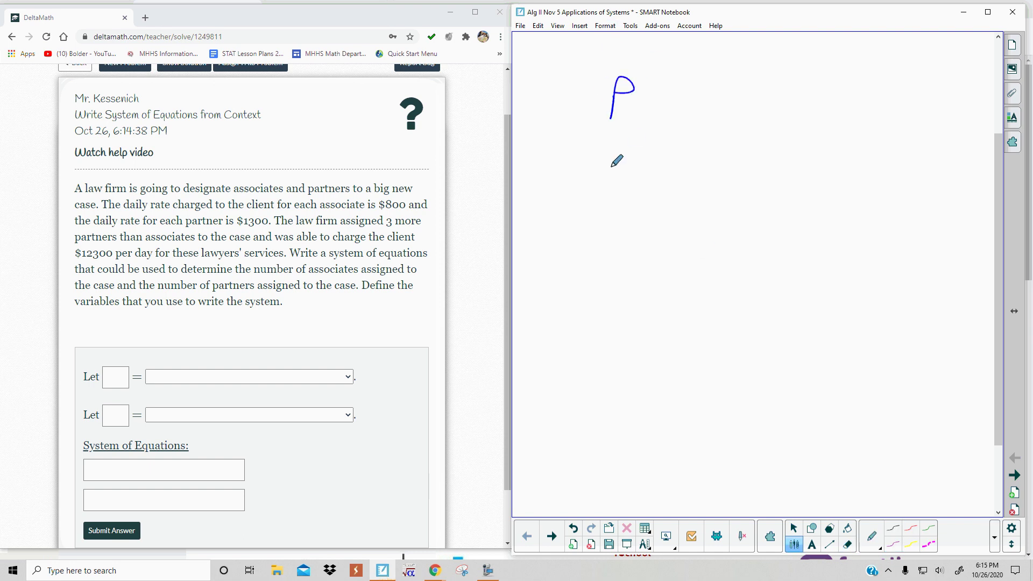
mouse_move(612, 189)
mouse_down()
mouse_move(624, 186)
mouse_move(626, 167)
mouse_up()
drag(645, 167, 707, 156)
drag(686, 169, 705, 165)
drag(698, 152, 699, 173)
drag(641, 99, 656, 95)
drag(644, 104, 697, 89)
mouse_move(686, 85)
mouse_down()
mouse_move(681, 102)
mouse_move(693, 99)
mouse_up()
drag(699, 78, 692, 100)
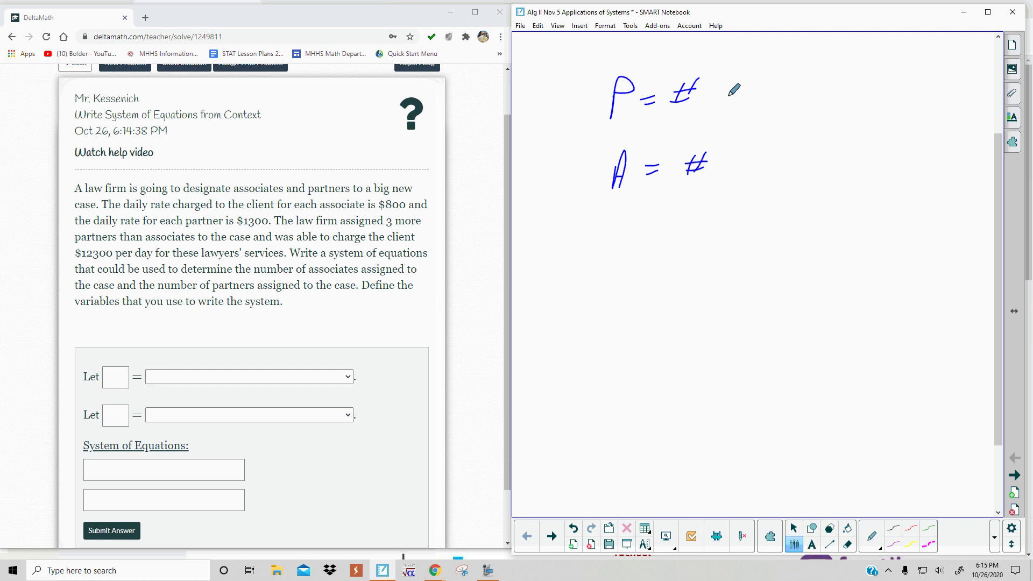
mouse_move(725, 88)
mouse_down()
mouse_move(721, 95)
mouse_move(752, 98)
mouse_move(830, 84)
mouse_move(835, 97)
mouse_up()
mouse_move(732, 160)
mouse_down()
mouse_move(815, 148)
mouse_move(807, 169)
mouse_move(923, 141)
mouse_move(912, 155)
mouse_up()
click(862, 130)
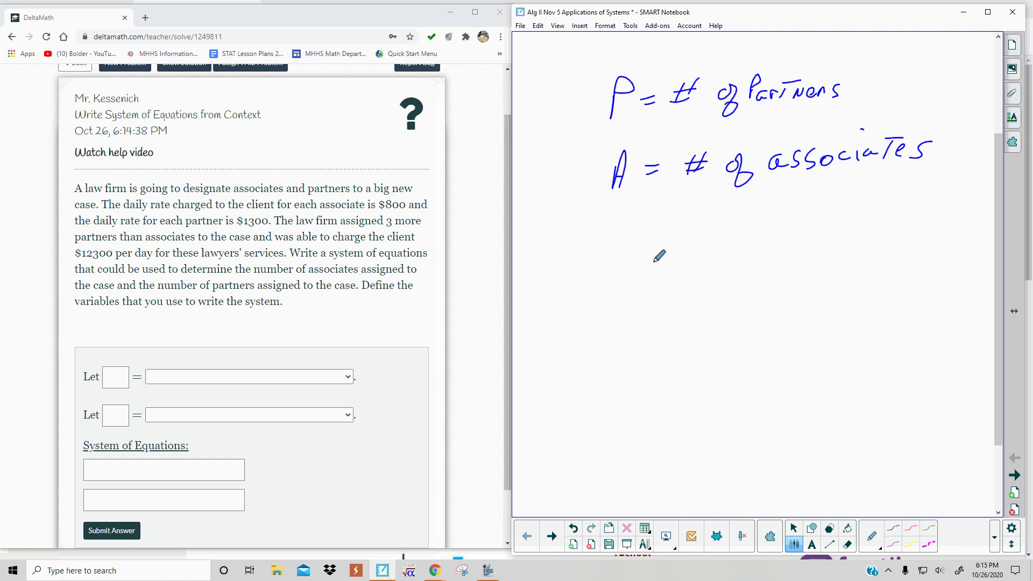
Note the rates 800 for A and 1,300 for P beneath the definitions.
mouse_move(659, 249)
mouse_down()
mouse_move(679, 237)
mouse_move(657, 251)
mouse_move(691, 245)
mouse_move(683, 252)
mouse_up()
mouse_move(710, 240)
mouse_down()
mouse_move(701, 247)
mouse_move(716, 243)
mouse_up()
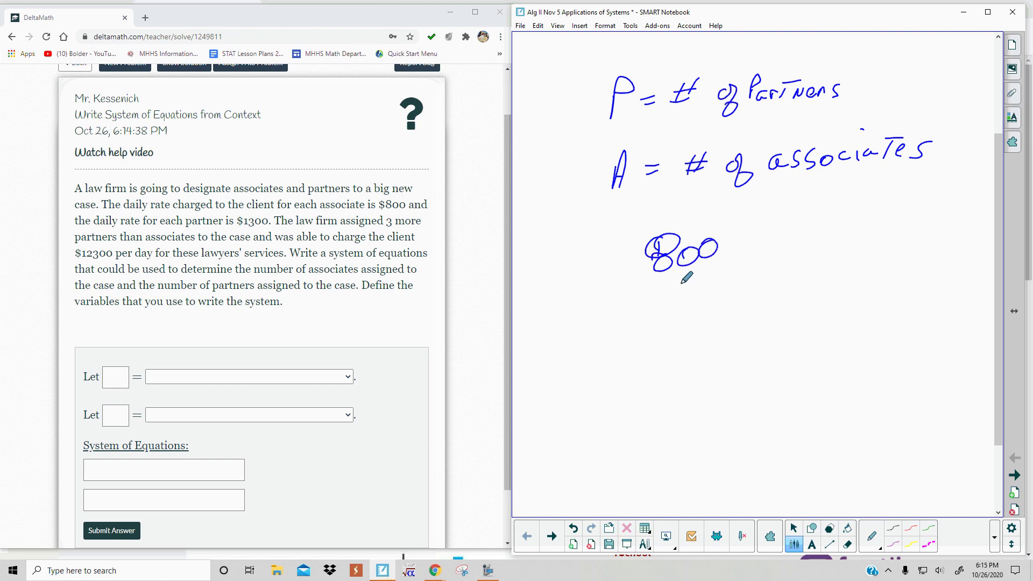
mouse_move(682, 288)
mouse_down()
mouse_move(679, 296)
mouse_move(689, 289)
mouse_up()
drag(803, 236, 805, 255)
mouse_move(810, 248)
mouse_down()
mouse_move(808, 260)
mouse_move(845, 240)
mouse_up()
drag(855, 231, 872, 225)
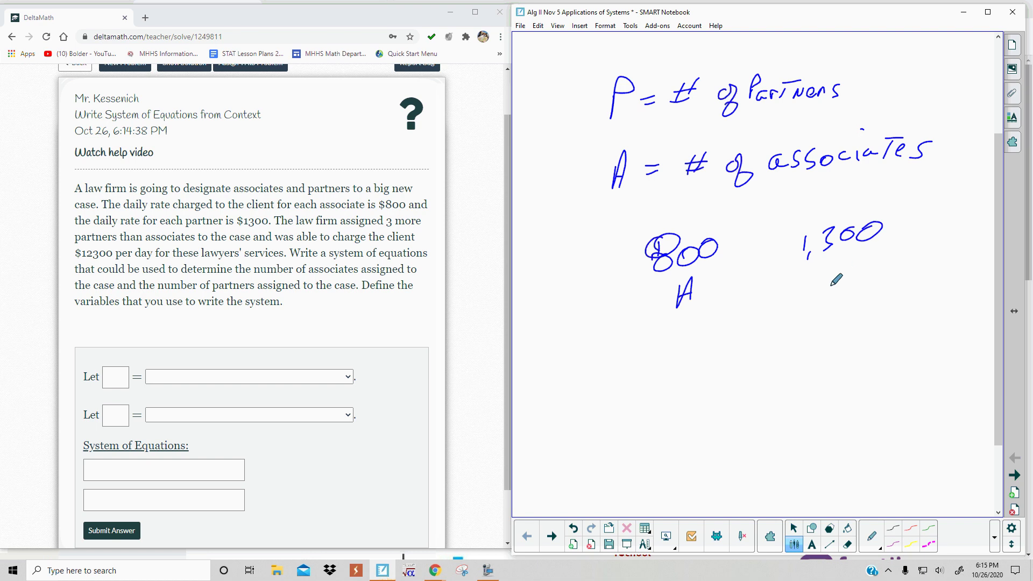
drag(825, 296, 832, 281)
mouse_move(858, 222)
mouse_down()
mouse_move(842, 226)
mouse_move(836, 247)
mouse_up()
Write the relations A+3 = P and A = P-3 and tick both.
mouse_move(728, 383)
mouse_down()
mouse_move(755, 374)
mouse_move(750, 384)
mouse_up()
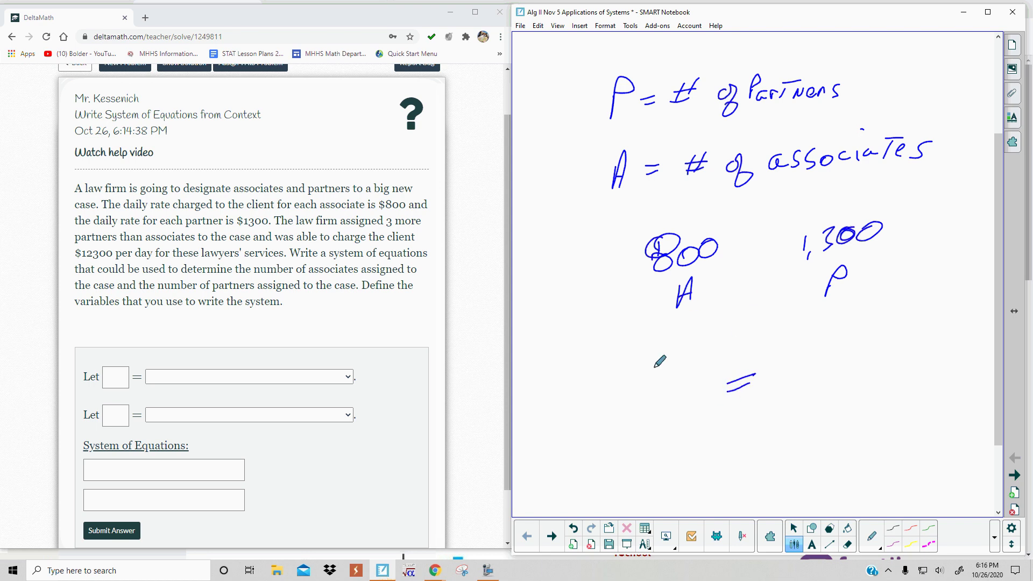
drag(638, 394, 653, 393)
mouse_move(640, 385)
mouse_down()
mouse_move(648, 377)
mouse_move(665, 389)
mouse_up()
mouse_move(658, 379)
mouse_down()
mouse_move(690, 377)
mouse_move(679, 391)
mouse_up()
drag(784, 385, 794, 369)
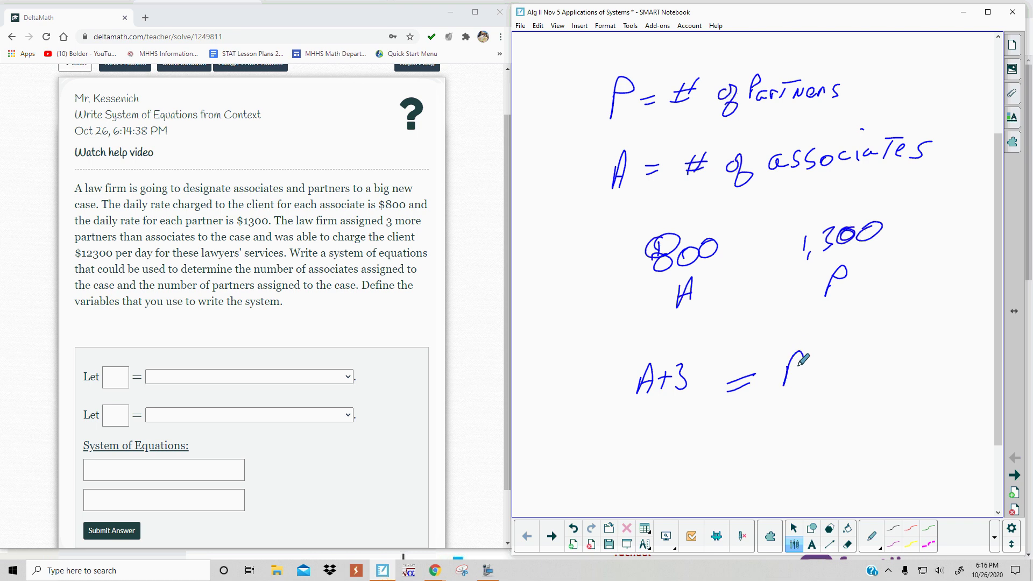
mouse_move(691, 468)
mouse_down()
mouse_move(712, 467)
mouse_move(719, 448)
mouse_up()
mouse_move(729, 447)
mouse_down()
mouse_move(783, 449)
mouse_move(786, 434)
mouse_up()
drag(809, 434, 829, 441)
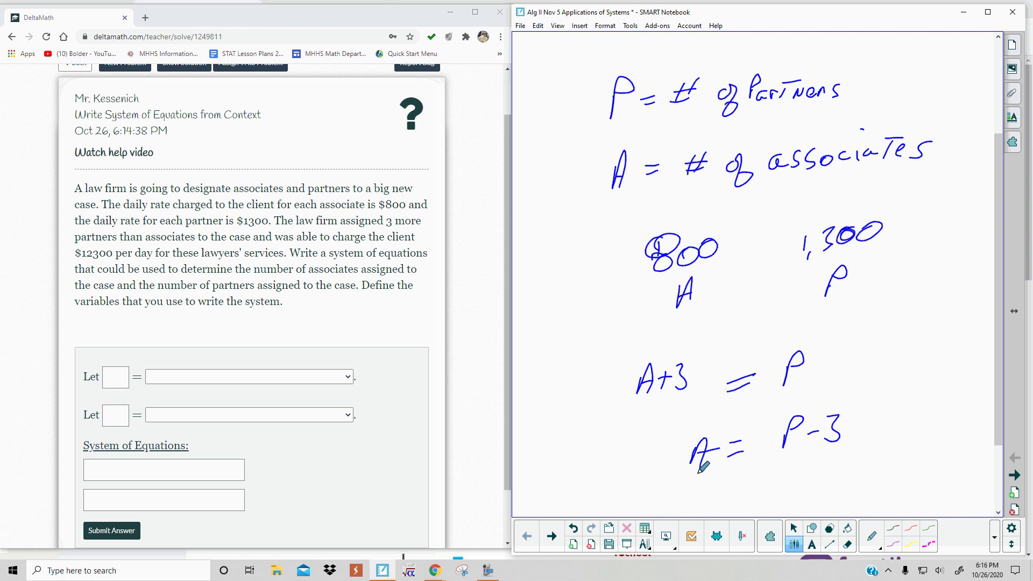
drag(598, 358, 629, 338)
drag(645, 444, 669, 430)
drag(999, 280, 999, 345)
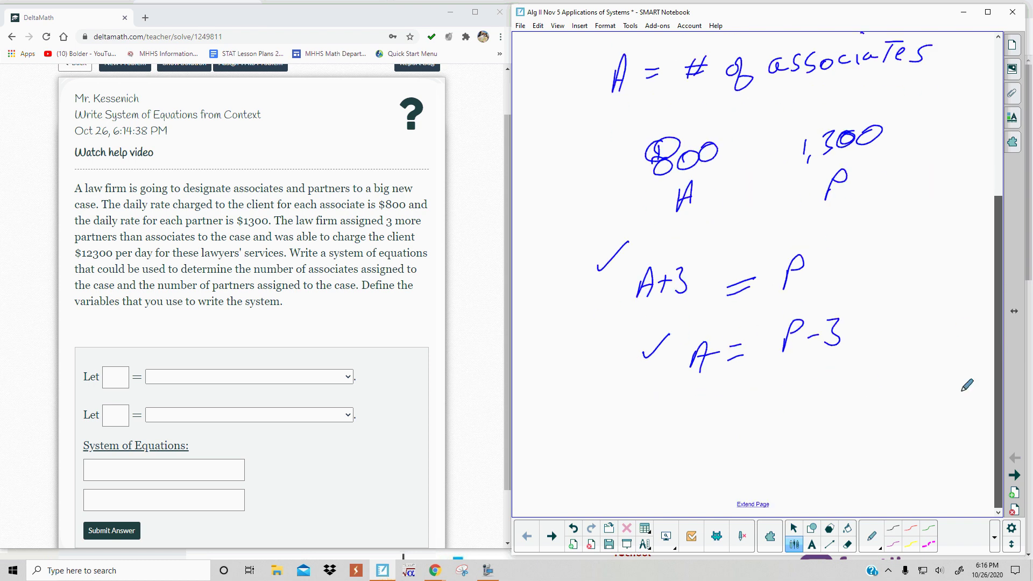
scroll(761, 490, down, 2)
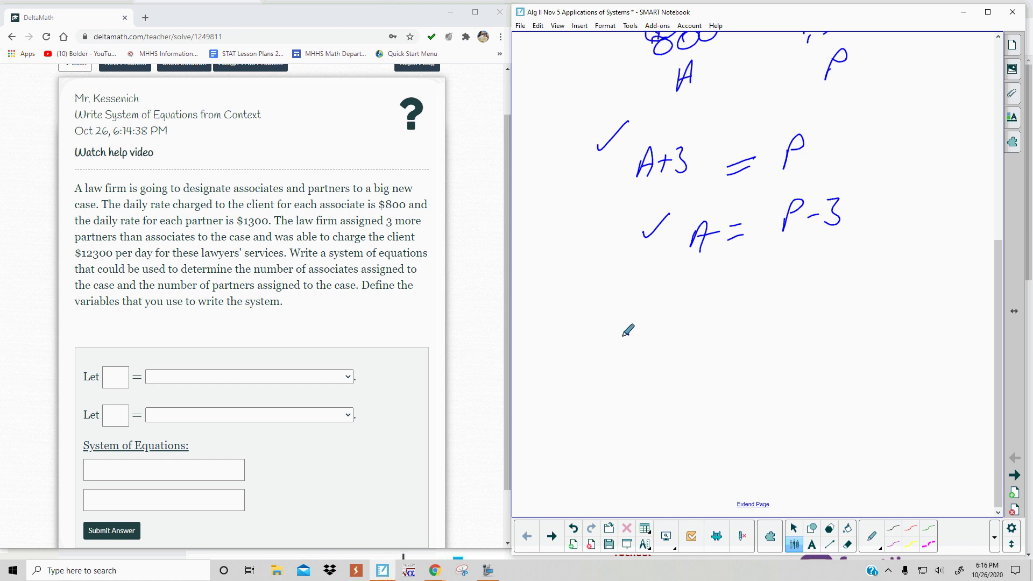
Handwrite 800·A + 1,300·P = 12,300 under the A = P−3 relation.
mouse_move(634, 328)
mouse_down()
mouse_move(647, 345)
mouse_move(716, 325)
mouse_move(713, 347)
mouse_move(691, 341)
mouse_move(758, 336)
mouse_up()
click(689, 340)
mouse_move(749, 330)
mouse_down()
mouse_move(749, 344)
mouse_move(811, 334)
mouse_up()
drag(828, 323, 898, 317)
mouse_move(885, 325)
mouse_down()
mouse_move(898, 323)
mouse_move(863, 322)
mouse_move(941, 327)
mouse_move(957, 309)
mouse_up()
click(952, 297)
drag(971, 305, 973, 303)
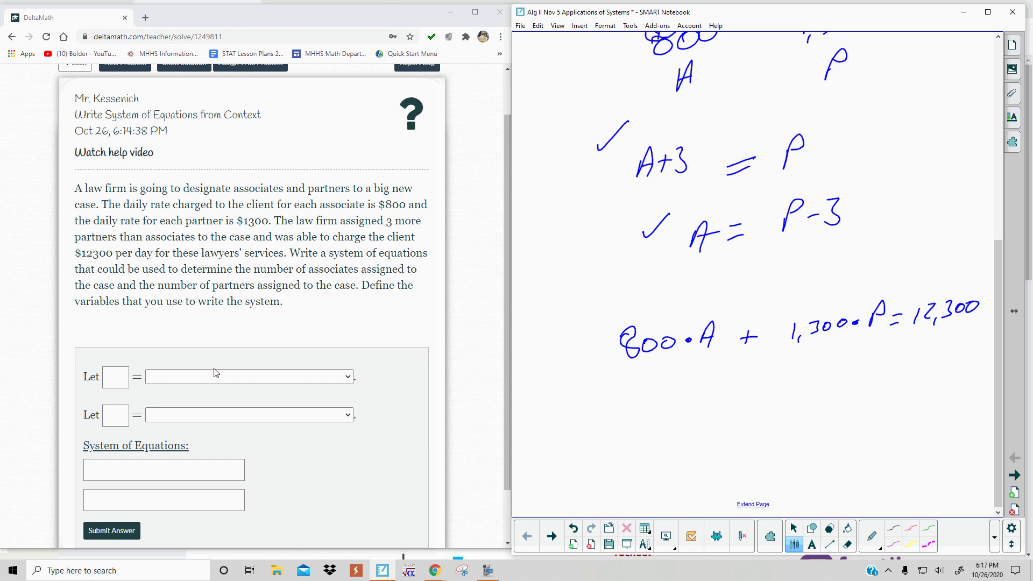
Define P as the number of partners and A as the number of associates designated.
click(105, 380)
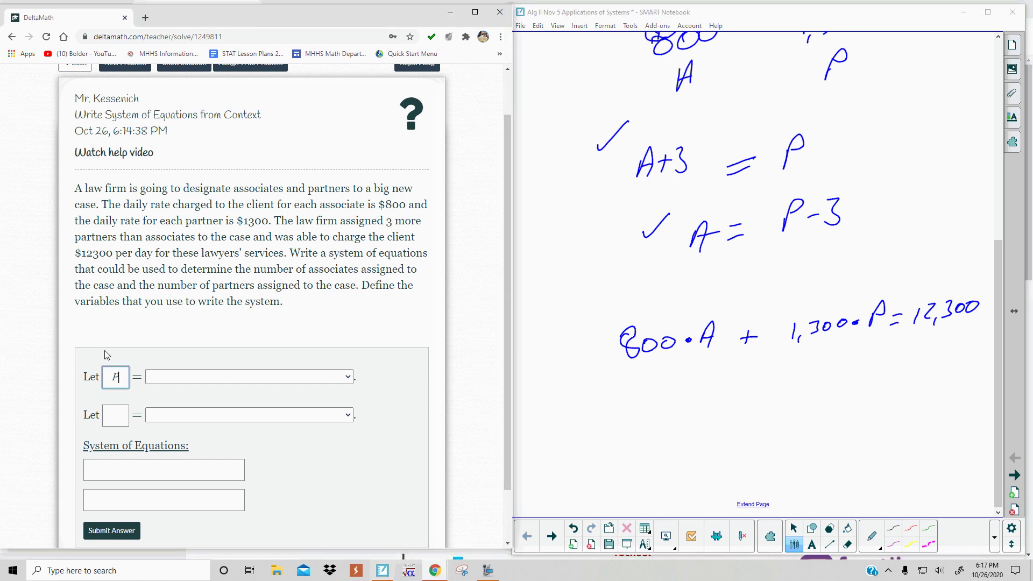
click(155, 378)
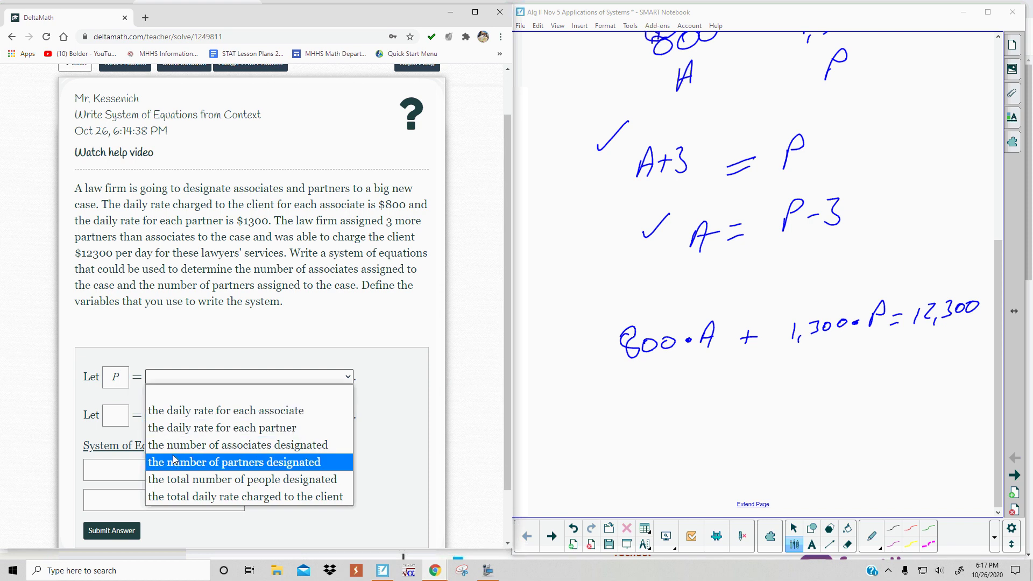
click(240, 464)
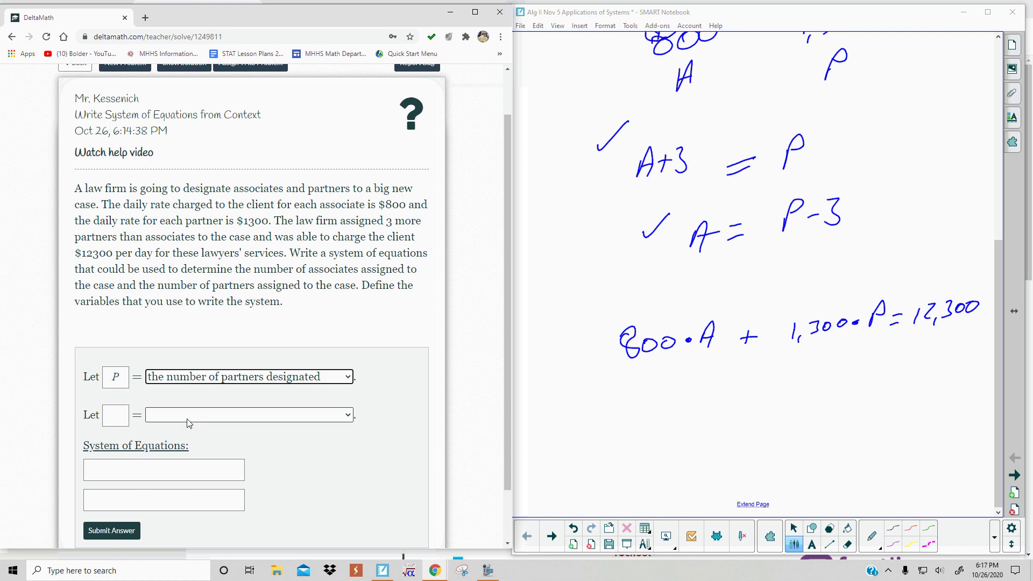
click(114, 417)
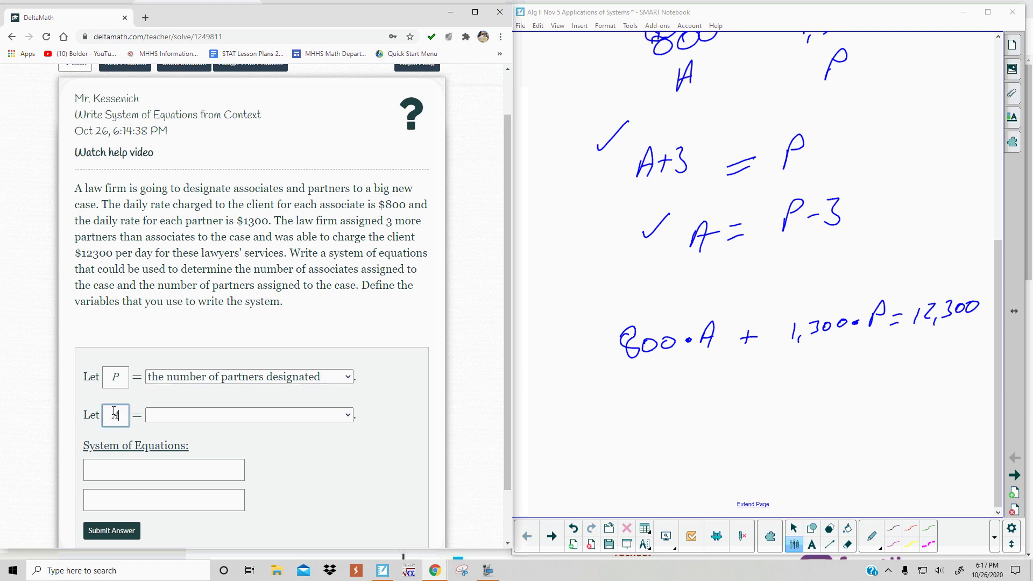
click(227, 416)
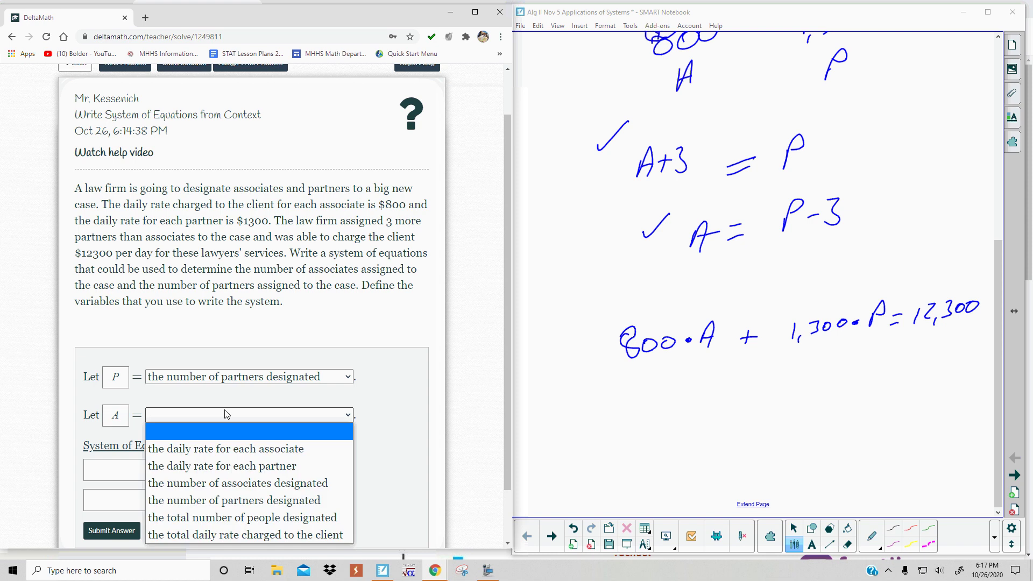
click(222, 484)
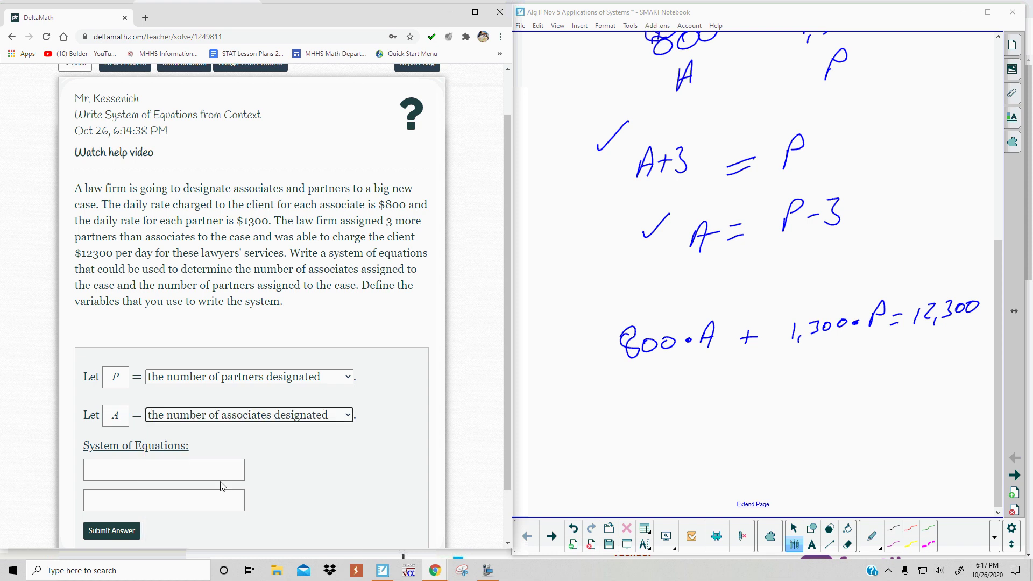
Enter A + 3 = P and 800A + 1300P = 12300, then submit and confirm.
click(169, 468)
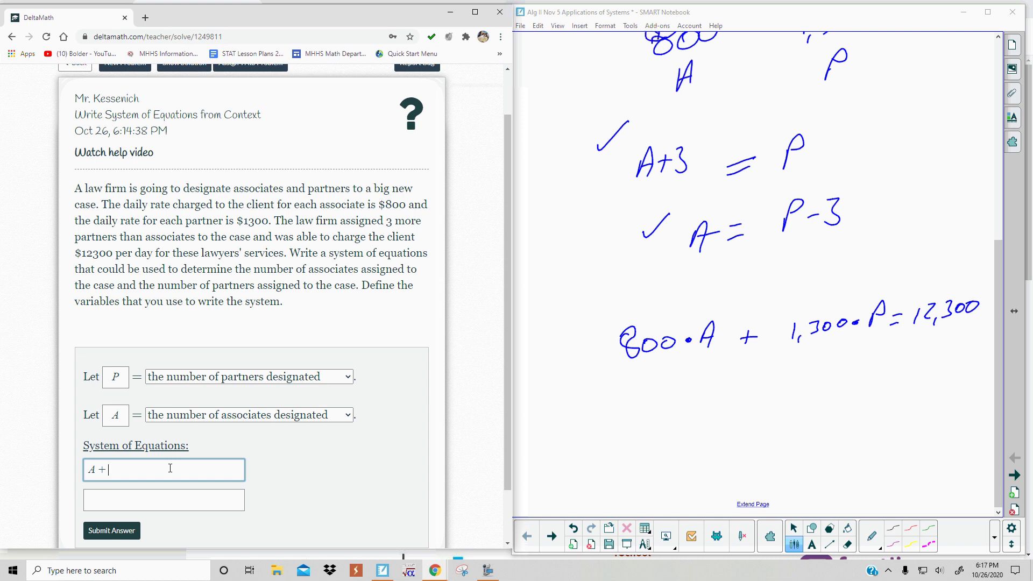
text(A + 3 = P)
click(204, 500)
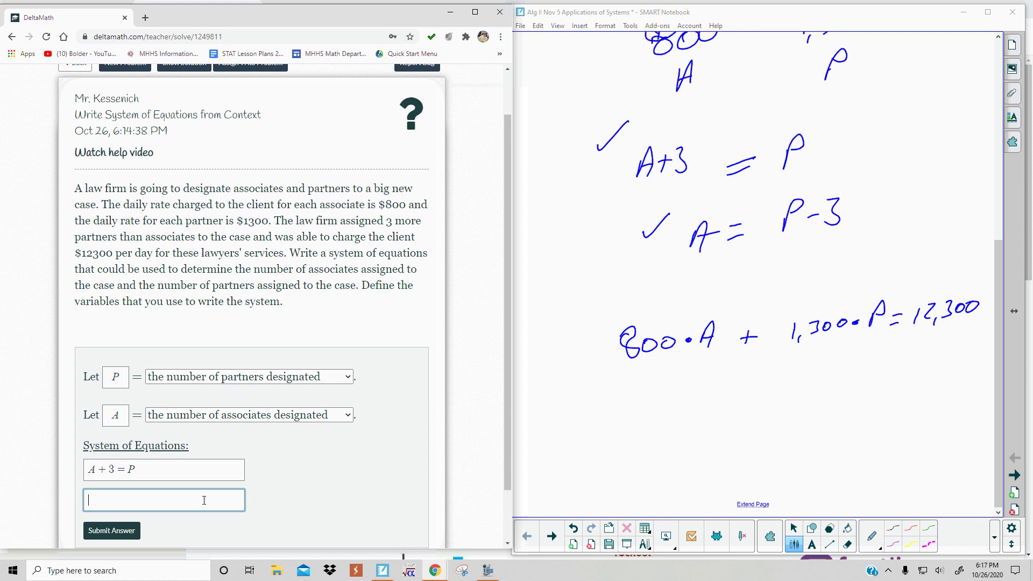
text(800A + 1300P = 12300)
click(116, 530)
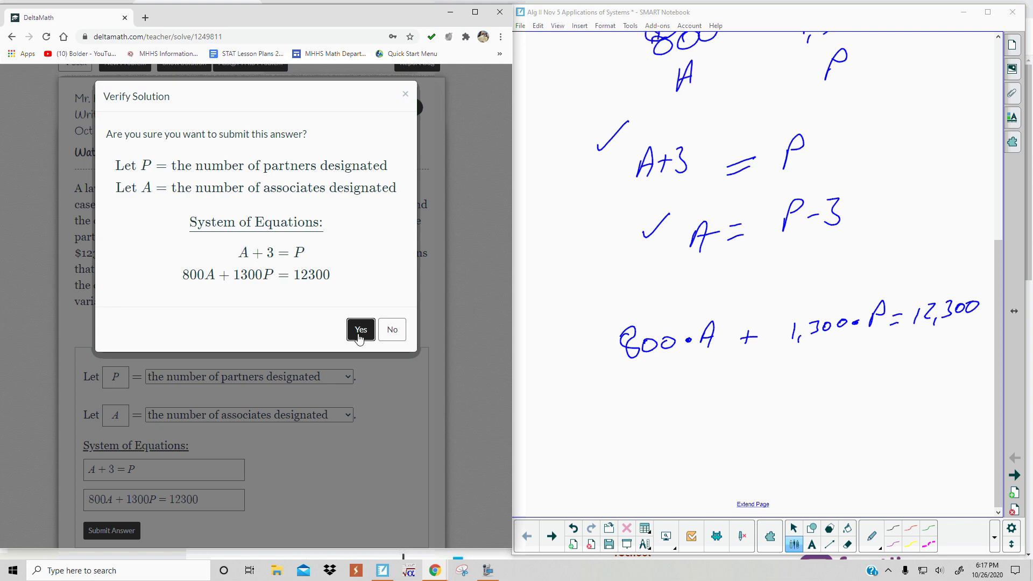
click(360, 330)
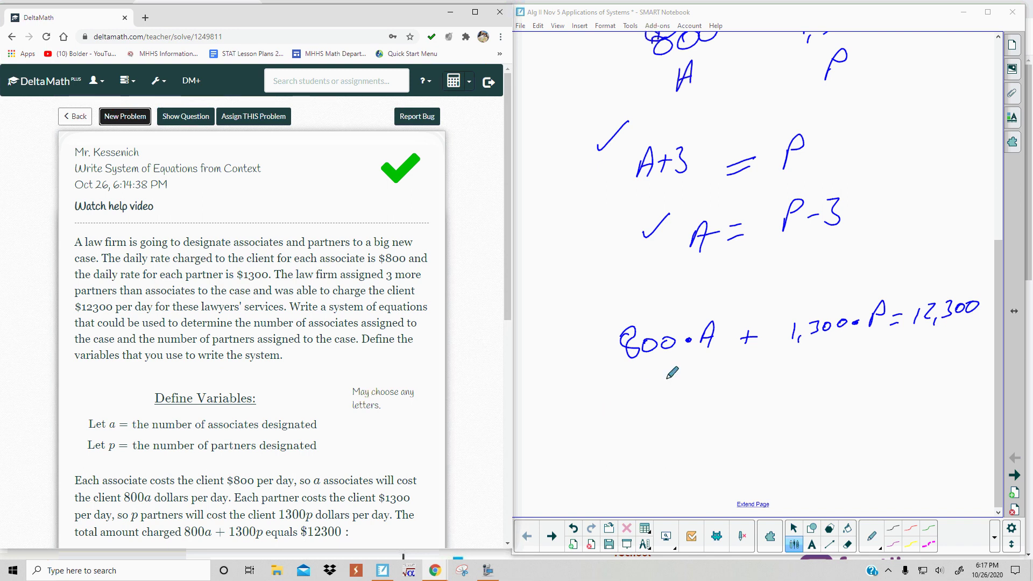
Underline the P and A definitions, circle A+3 = P, and arrow the cost equation.
scroll(647, 406, up, 1)
scroll(647, 406, up, 7)
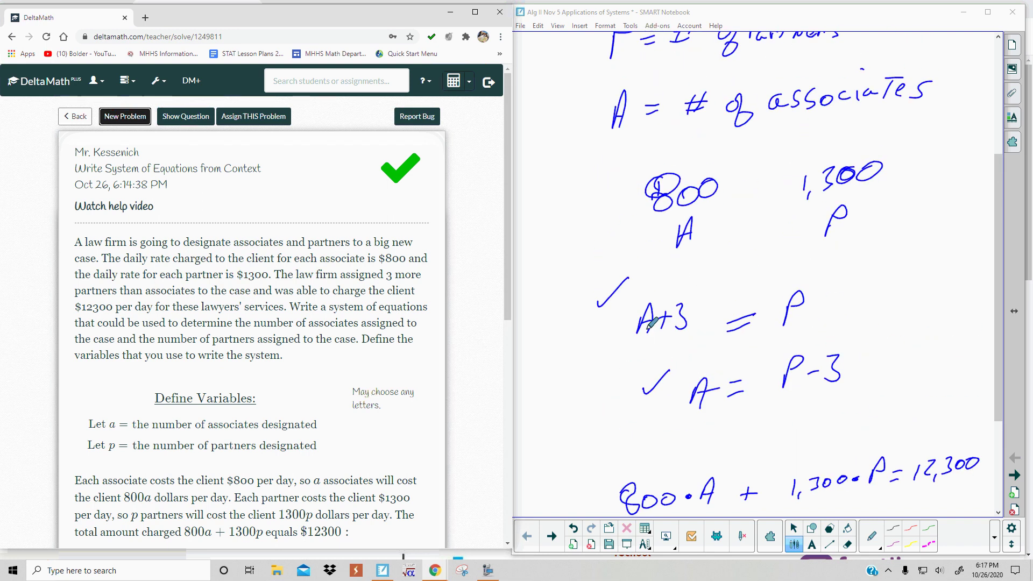
drag(670, 196, 864, 202)
drag(689, 259, 910, 257)
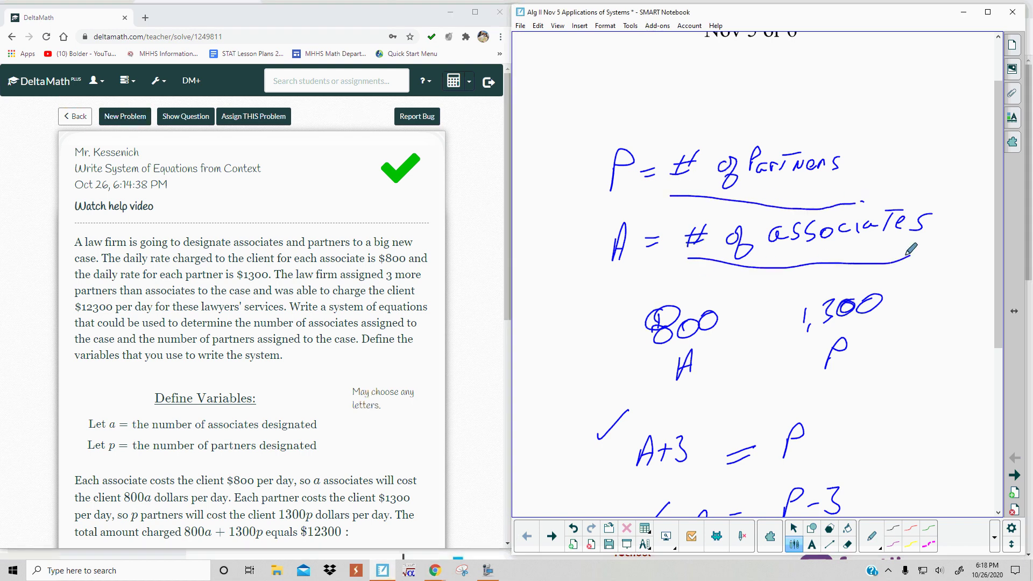
mouse_move(647, 474)
mouse_down()
mouse_move(812, 450)
mouse_move(702, 400)
mouse_move(598, 447)
mouse_move(649, 469)
mouse_up()
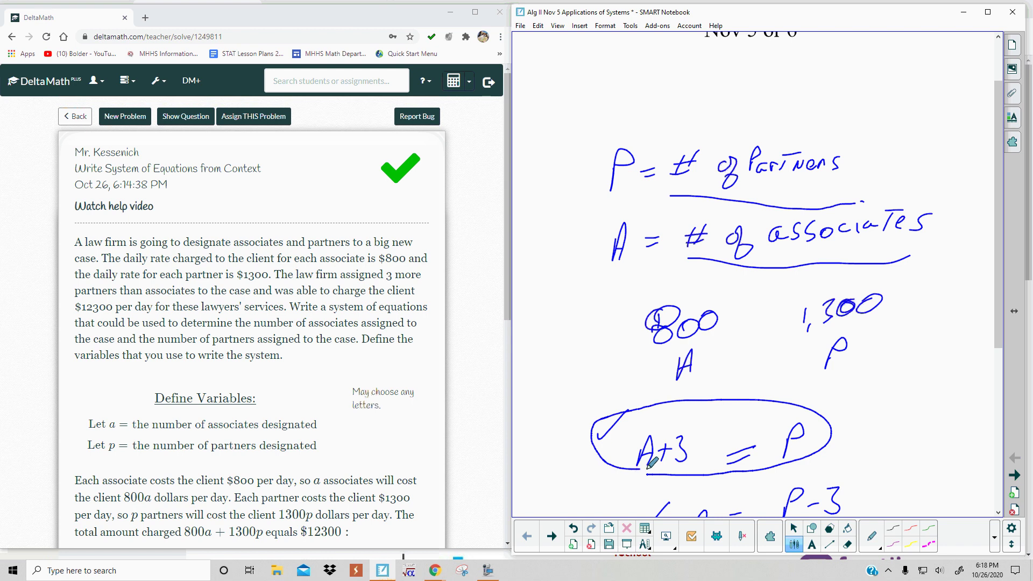
scroll(653, 468, down, 2)
scroll(653, 468, down, 8)
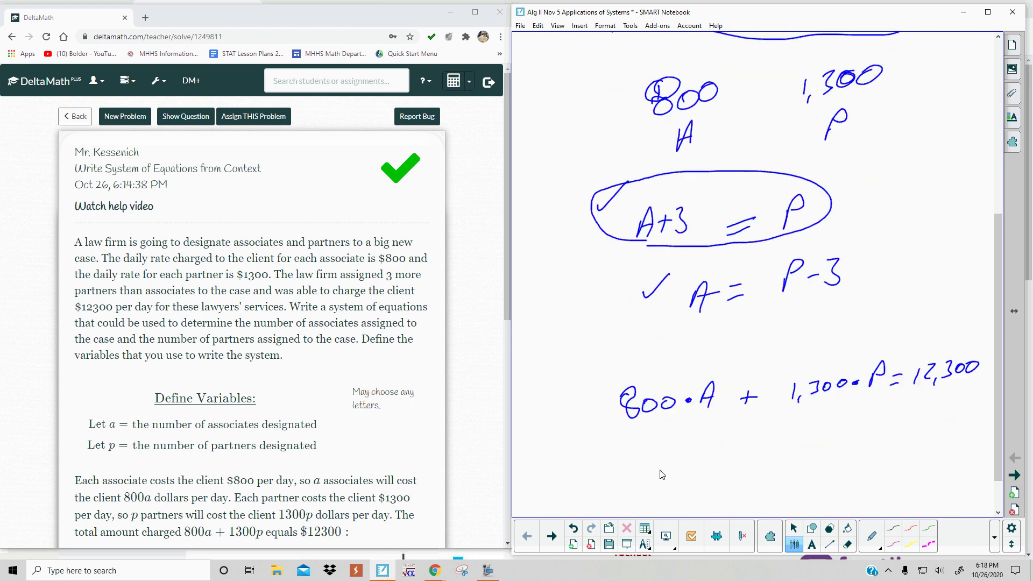
mouse_move(543, 401)
mouse_down()
mouse_move(596, 403)
mouse_move(581, 413)
mouse_up()
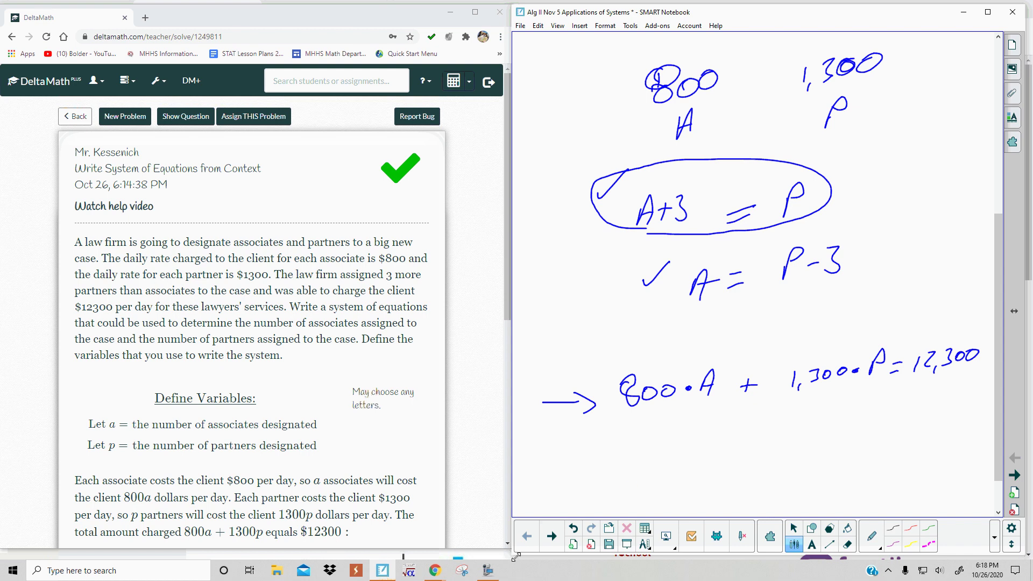
click(492, 574)
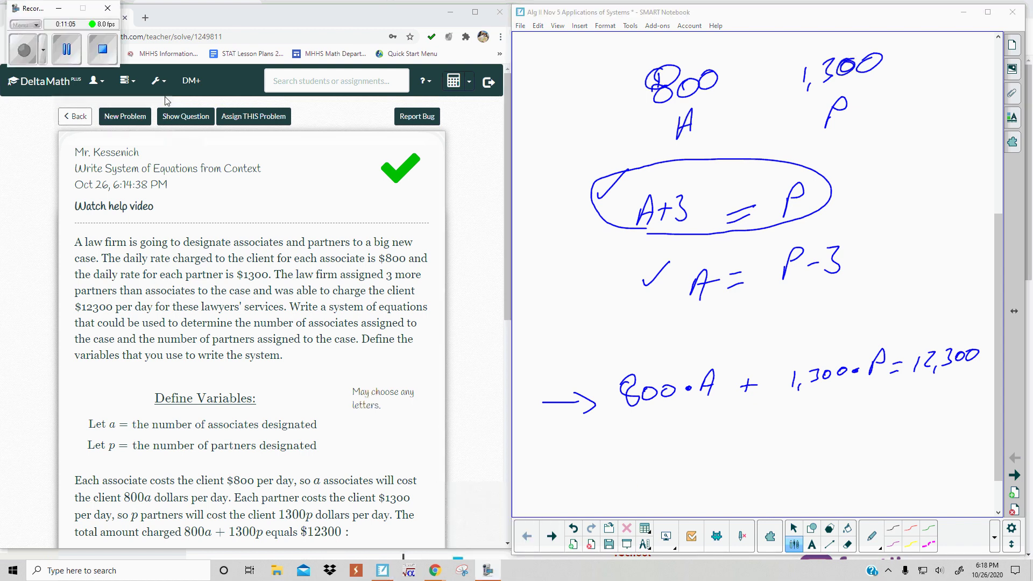